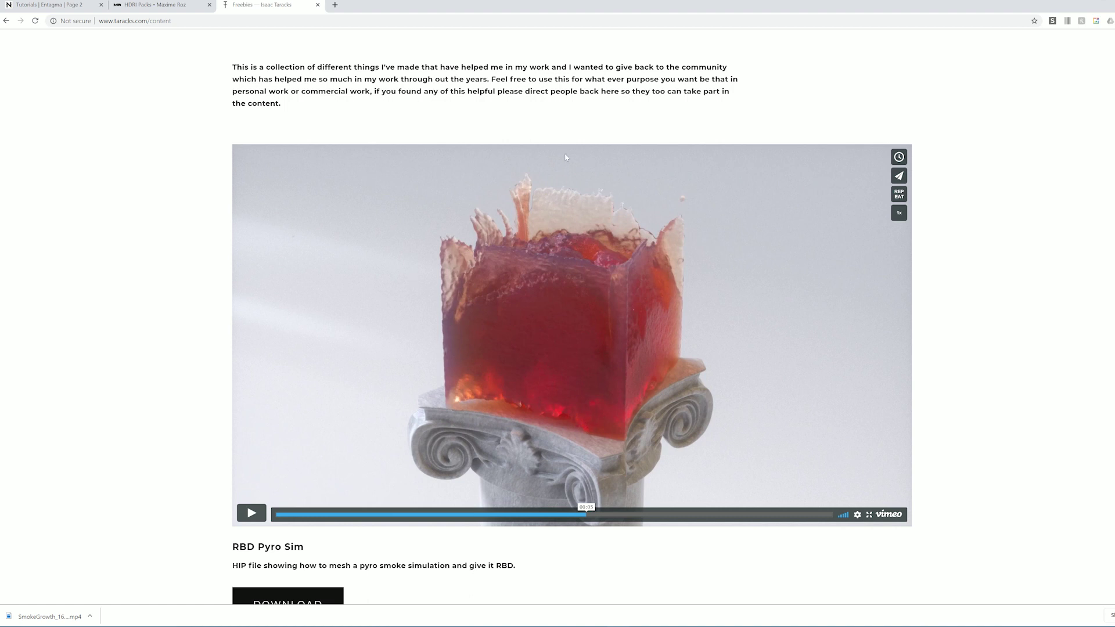
Step: Leave the RBD Pyro Sim freebie page and bring the smoke_growth Houdini scene to the front
mouse_move(639, 626)
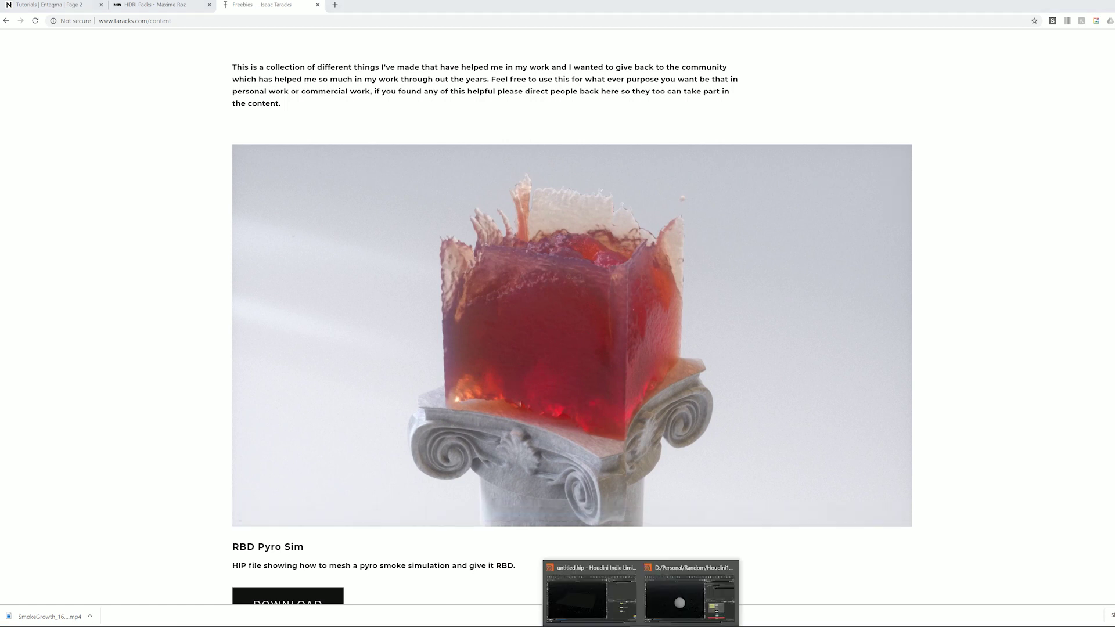
left_click(688, 600)
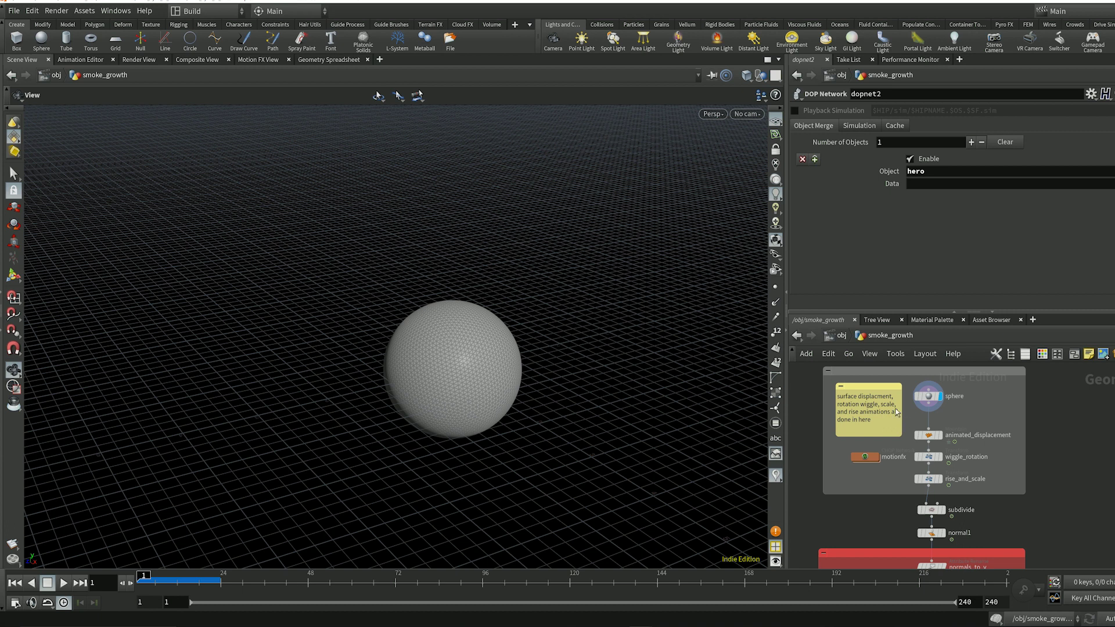
mouse_move(928, 397)
middle_click_drag(1005, 534, 1032, 255)
scroll(1052, 500, "down", 6)
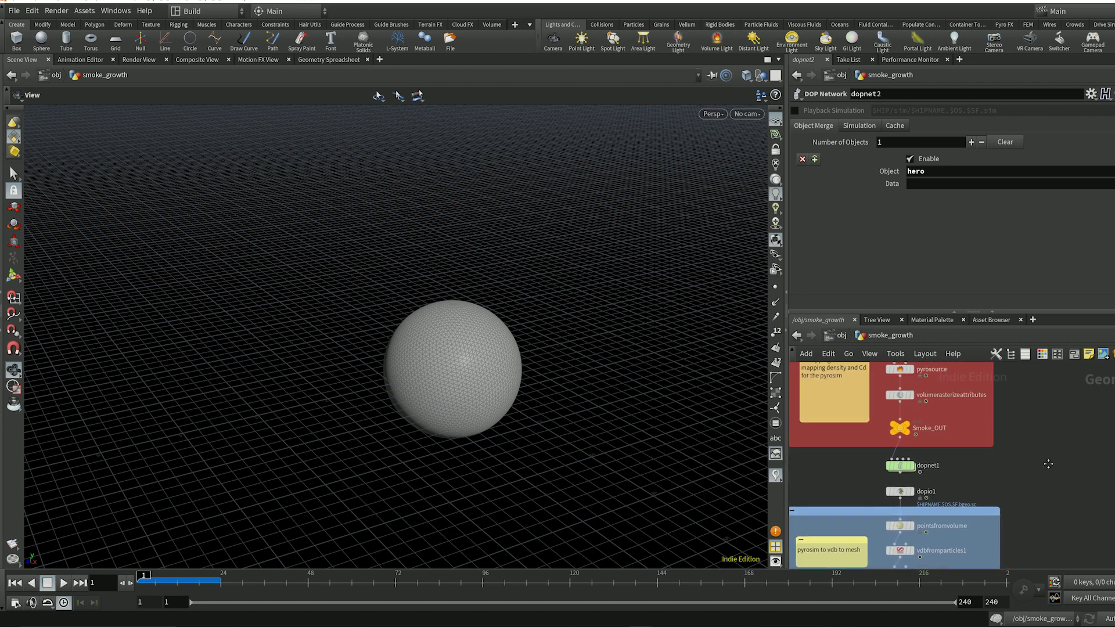
scroll(1053, 480, "up", 3)
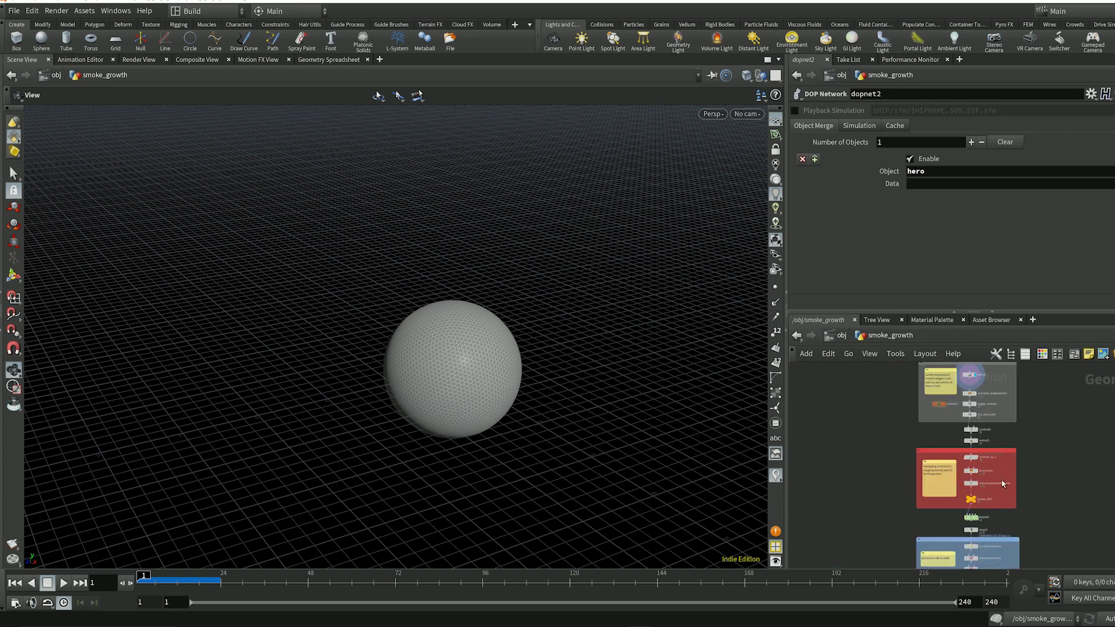
scroll(1040, 395, "up", 2)
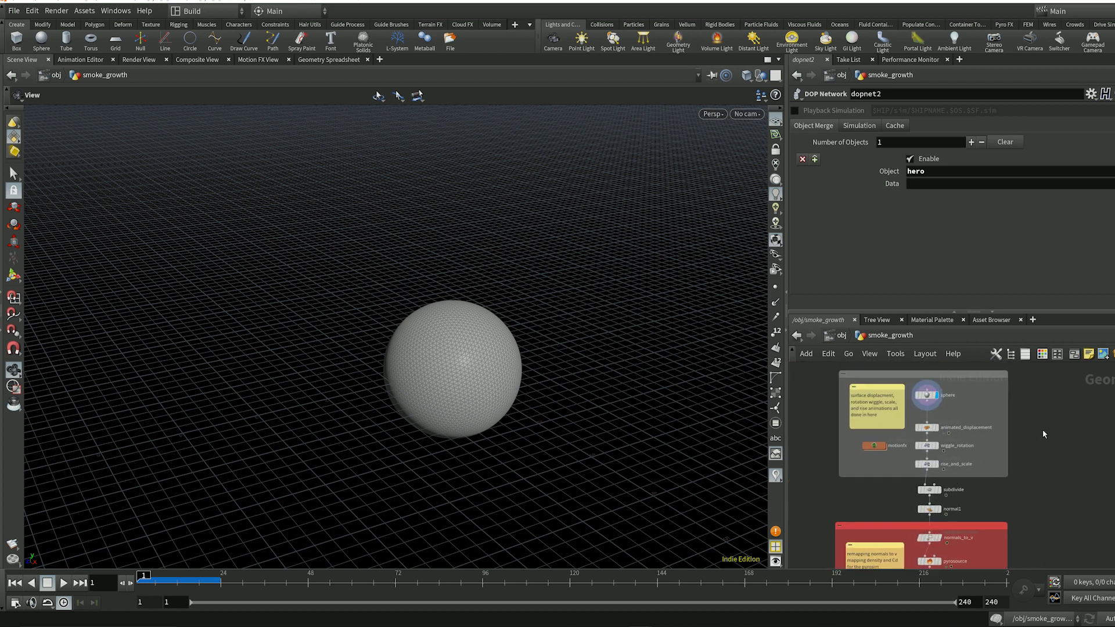
scroll(1013, 521, "down", 3)
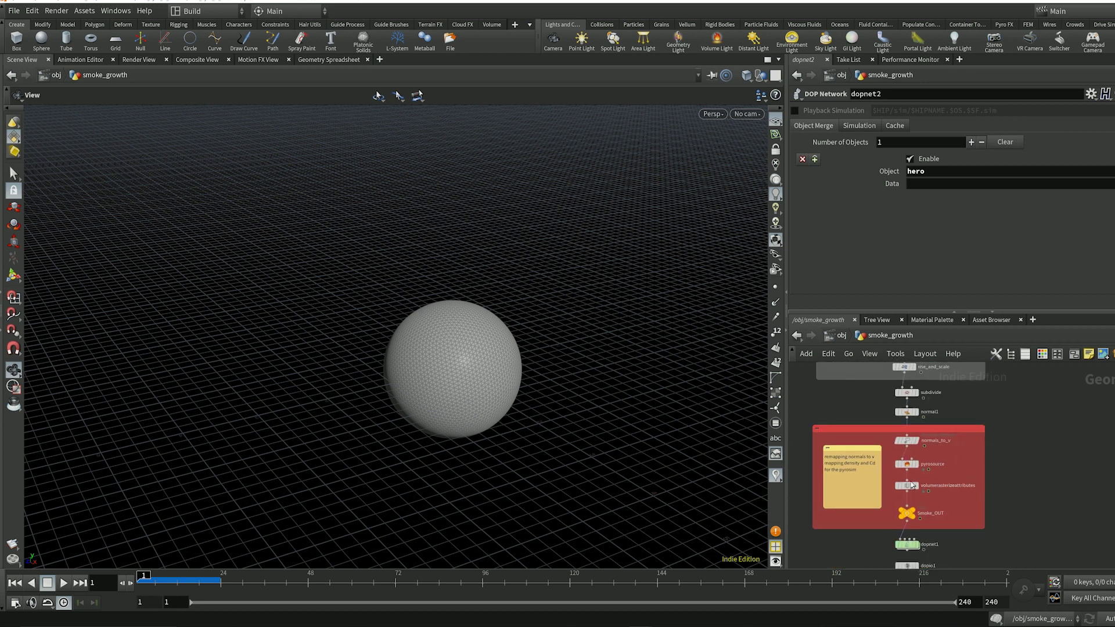
scroll(1014, 522, "down", 4)
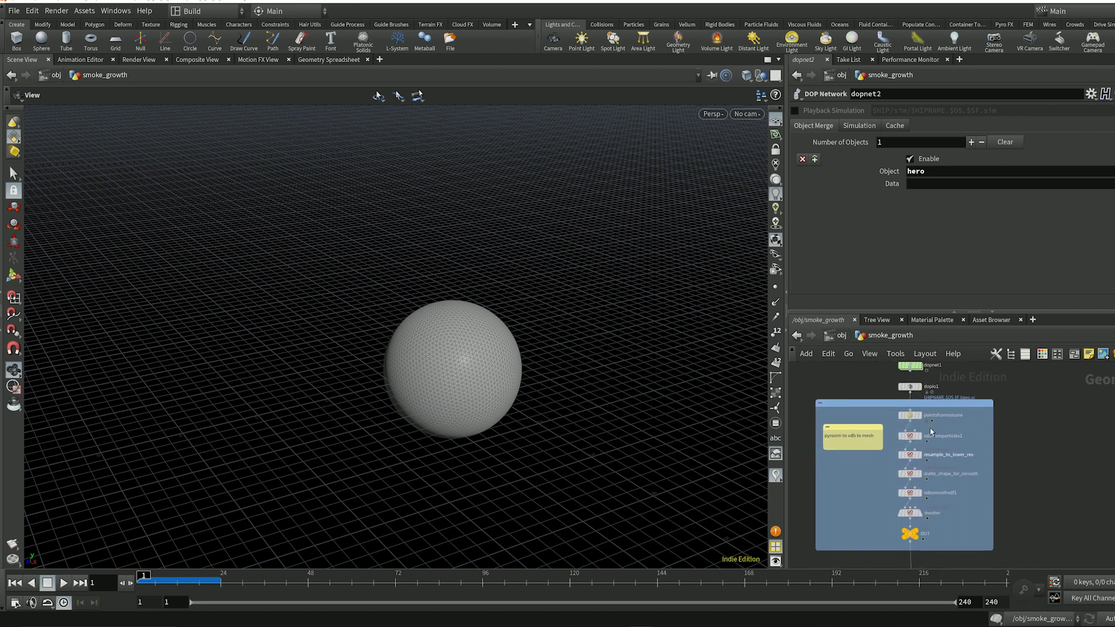
scroll(927, 515, "down", 5)
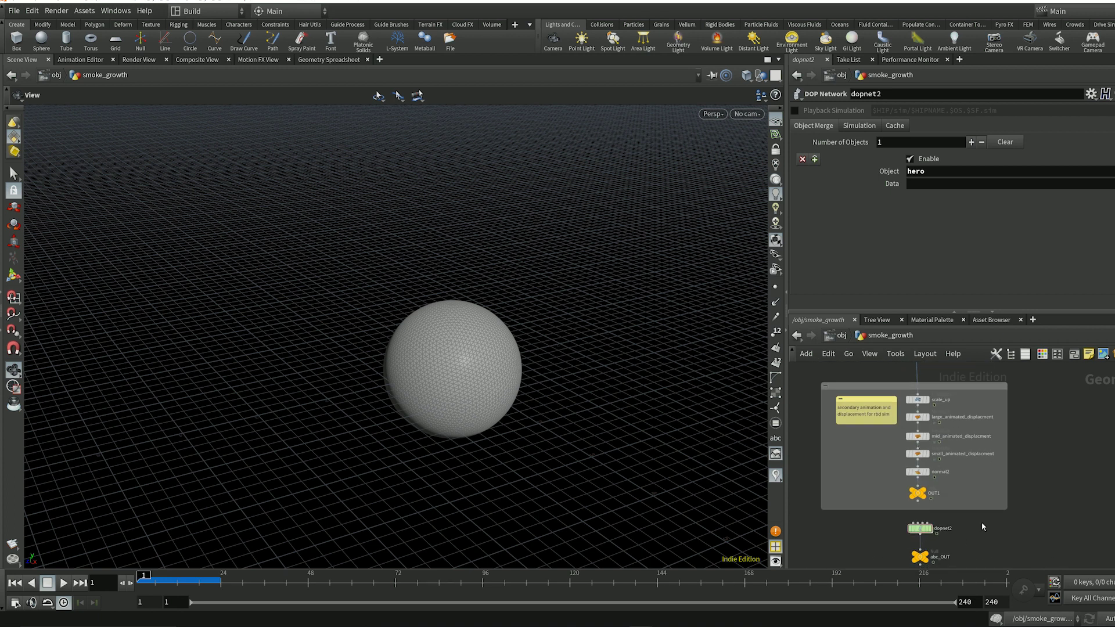
scroll(1010, 511, "up", 8)
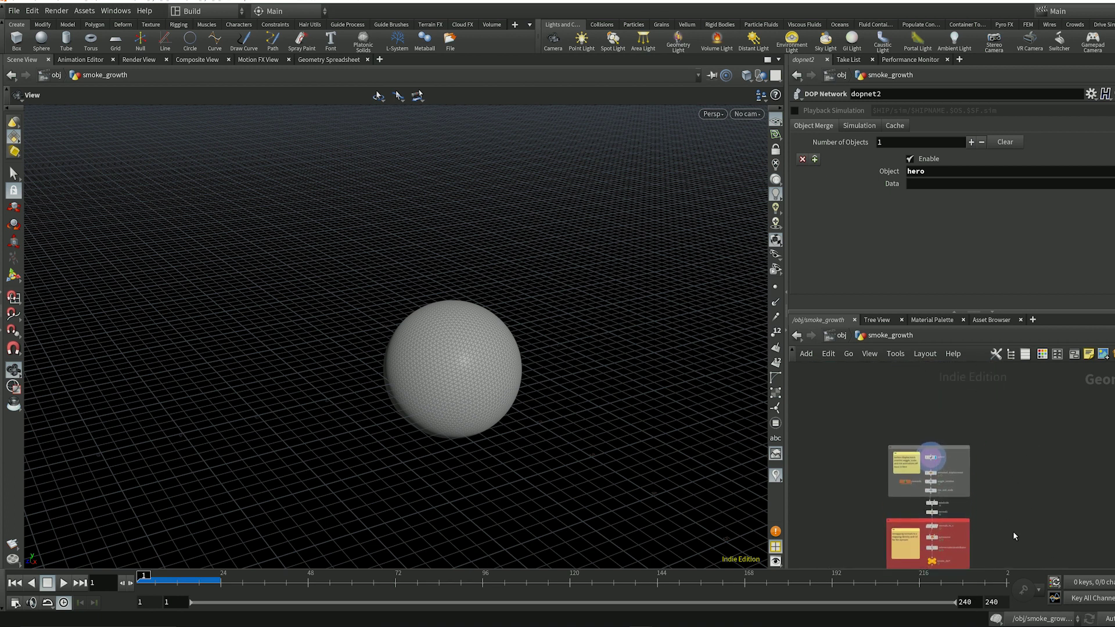
scroll(938, 475, "up", 6)
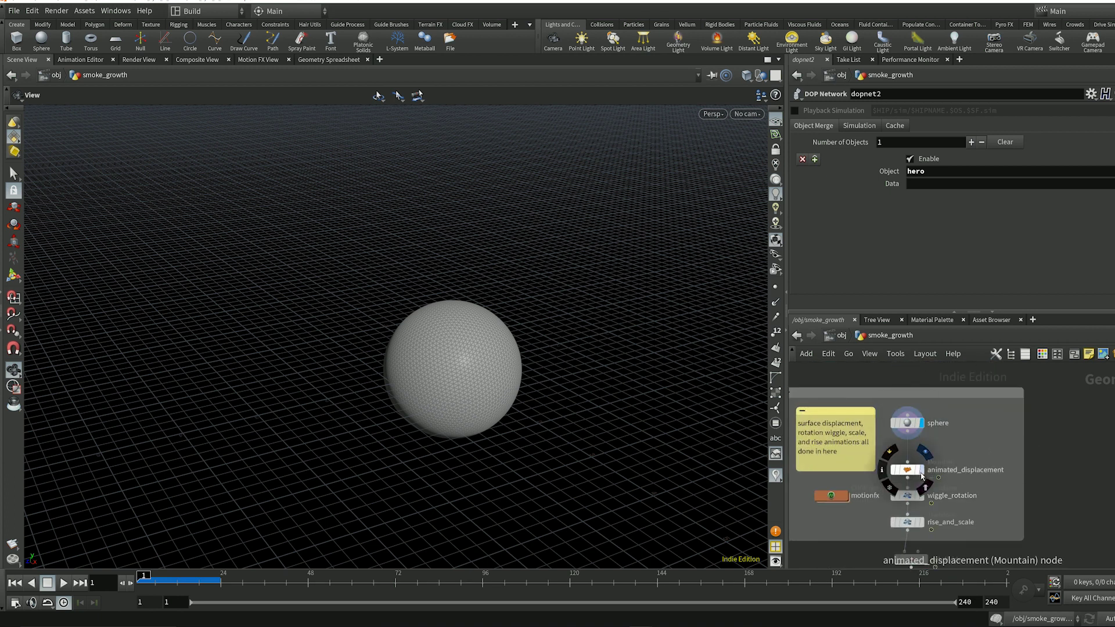
Step: Preview the animated_displacement playback, then display wiggle_rotation and view its Transform parameters
left_click(921, 472)
left_click(66, 583)
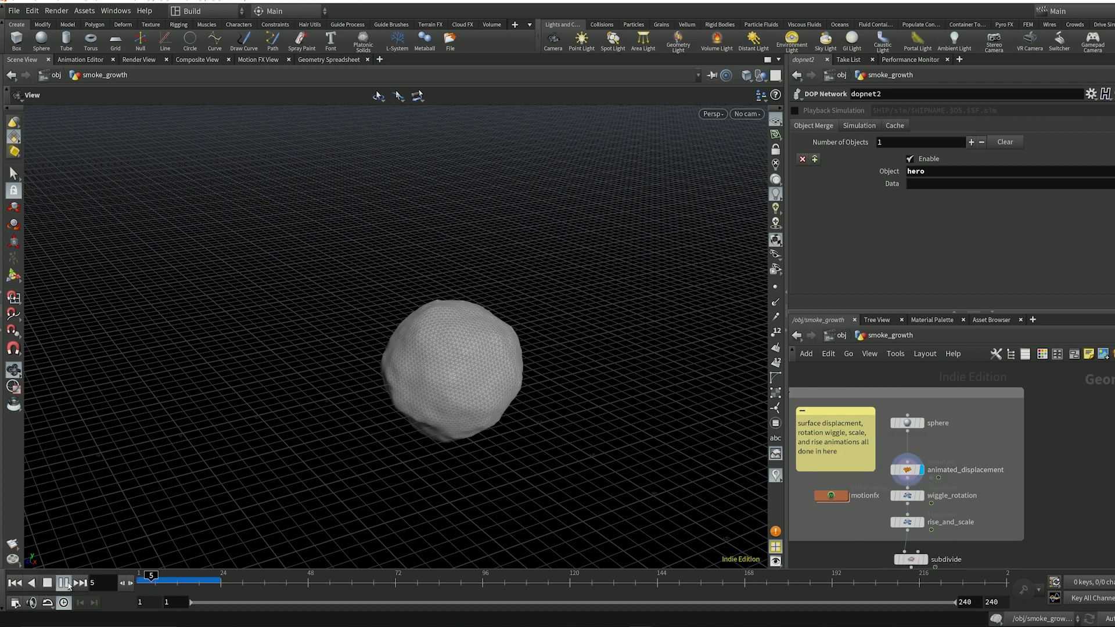
left_click(47, 583)
left_click(15, 583)
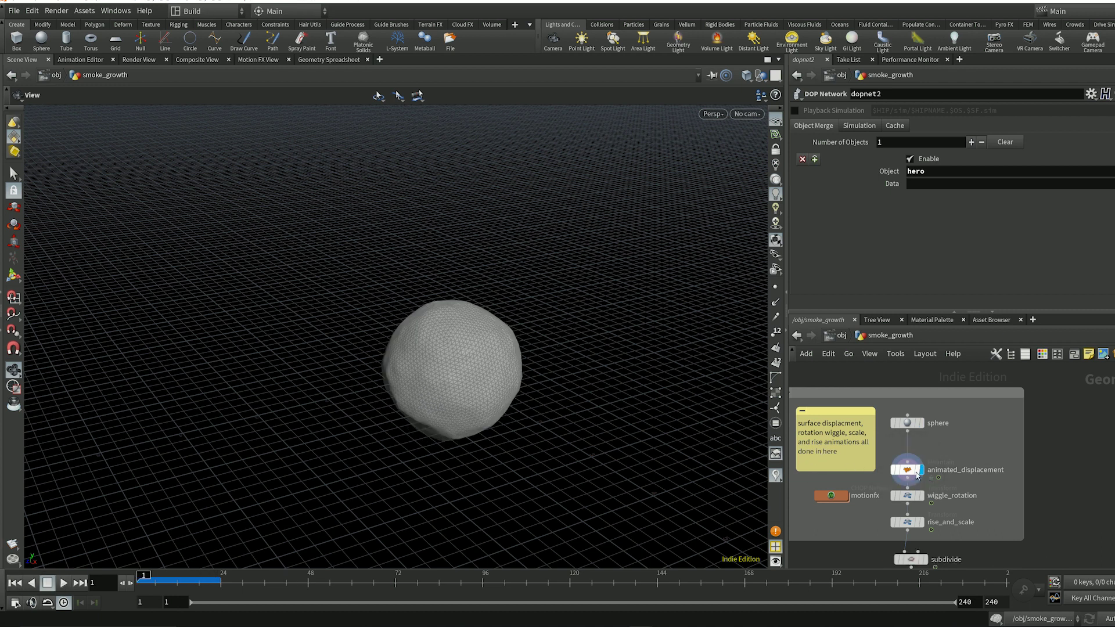
left_click(921, 496)
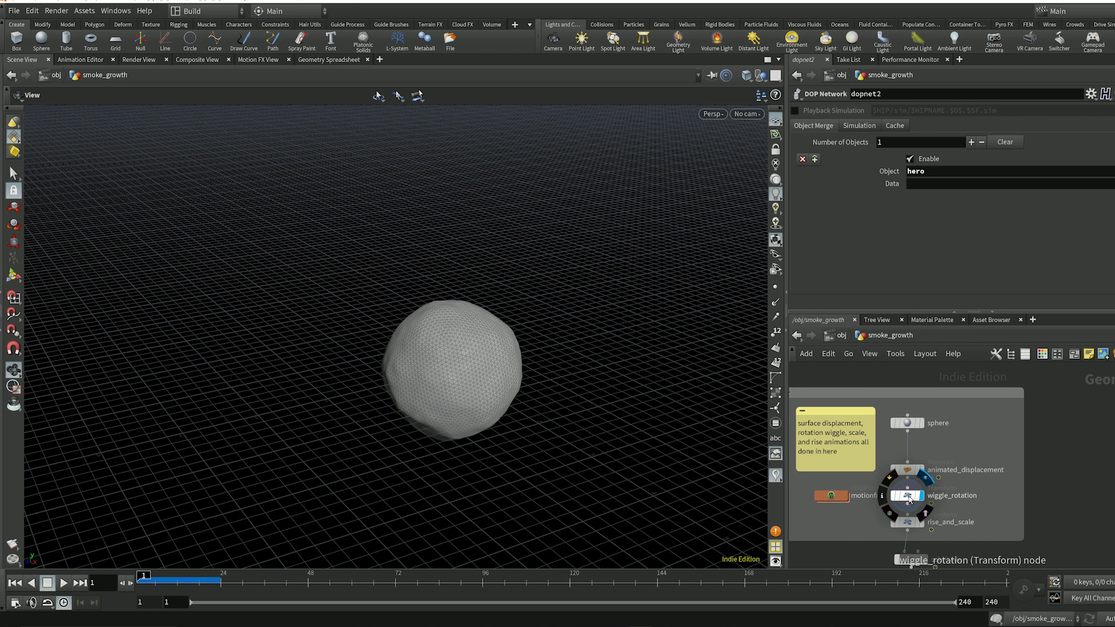
left_click(908, 497)
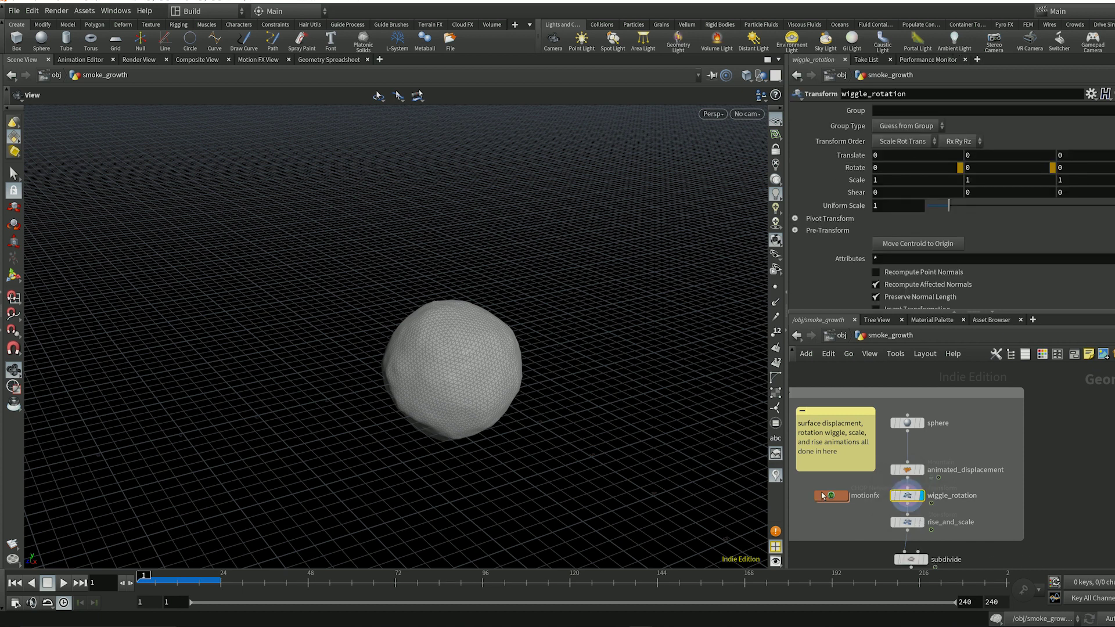
Step: Display rise_and_scale, play the sphere's growth, and return to frame 1
left_click(922, 522)
left_click(909, 523)
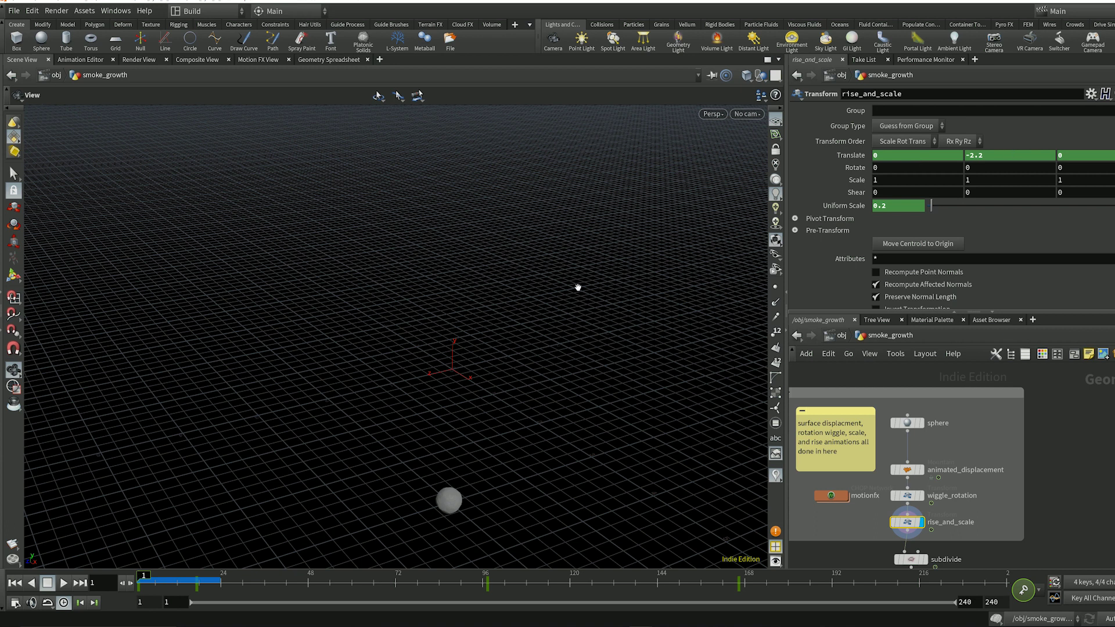
left_click(64, 583)
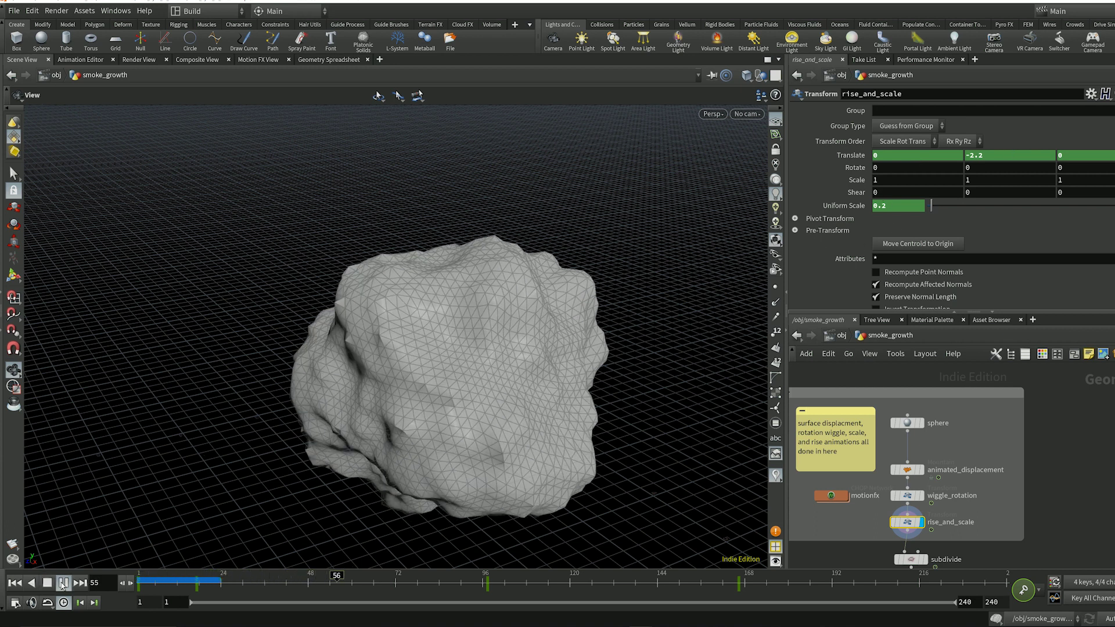
key("ctrl+Up")
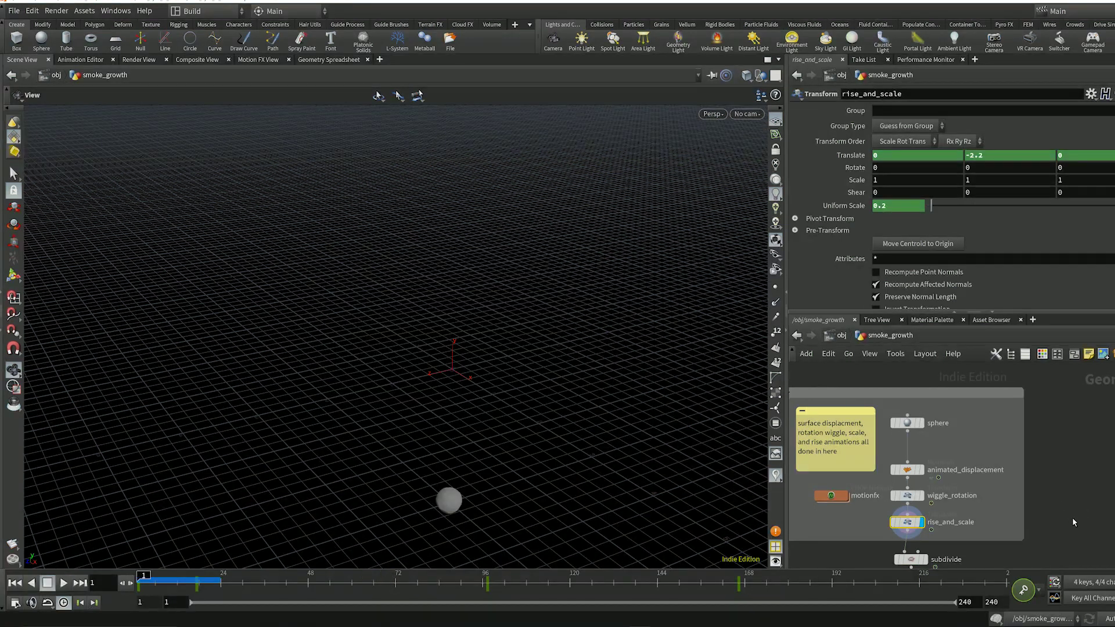
scroll(1073, 511, "down", 3)
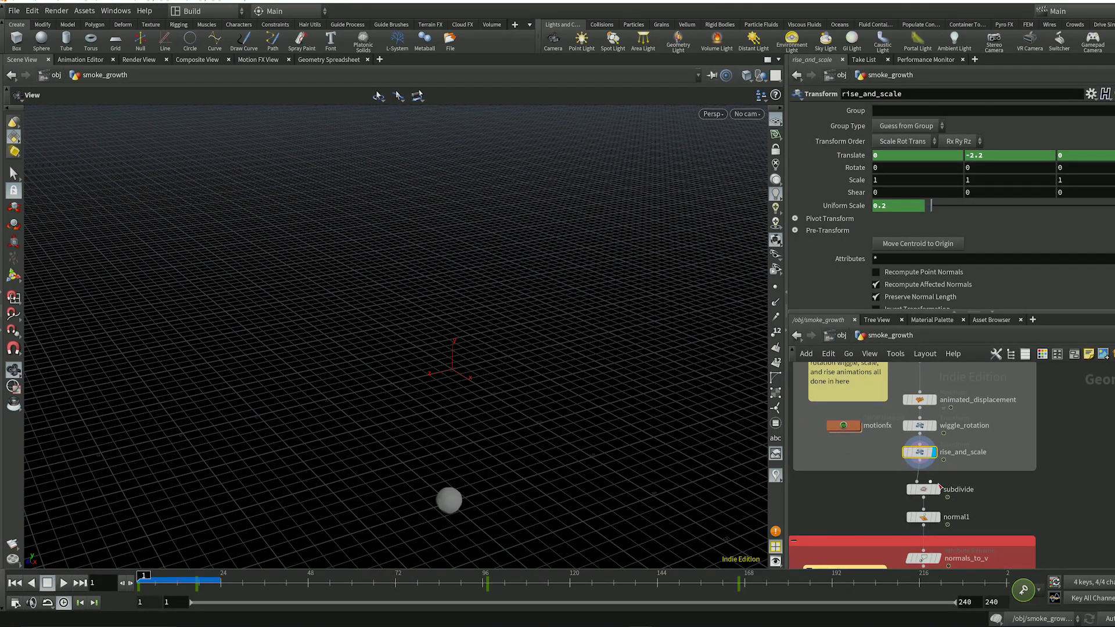
mouse_move(941, 522)
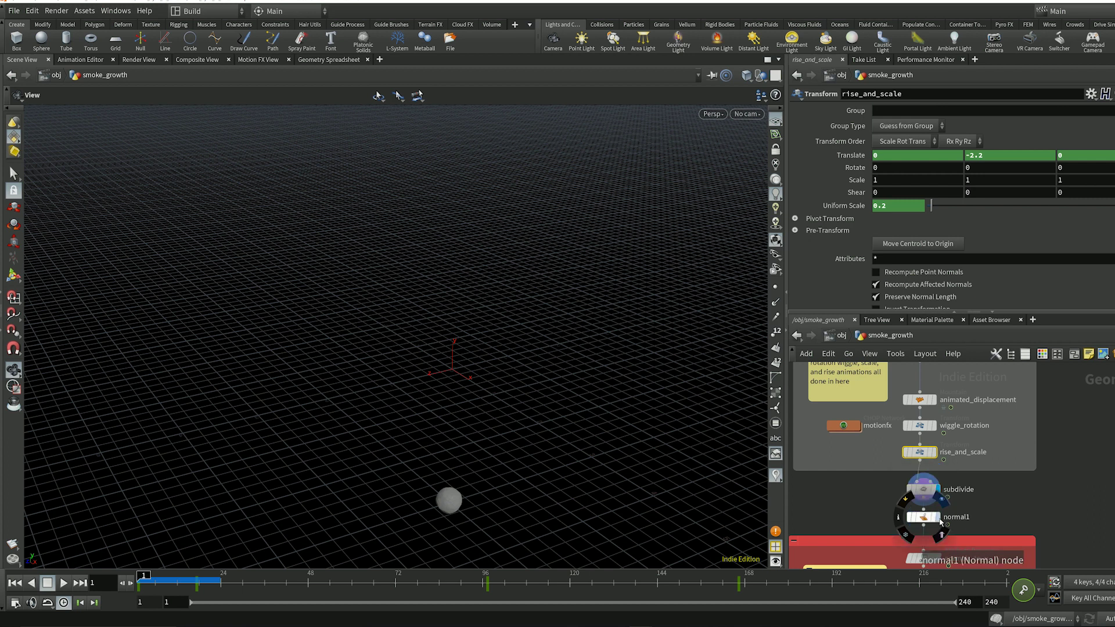
scroll(941, 500, "down", 4)
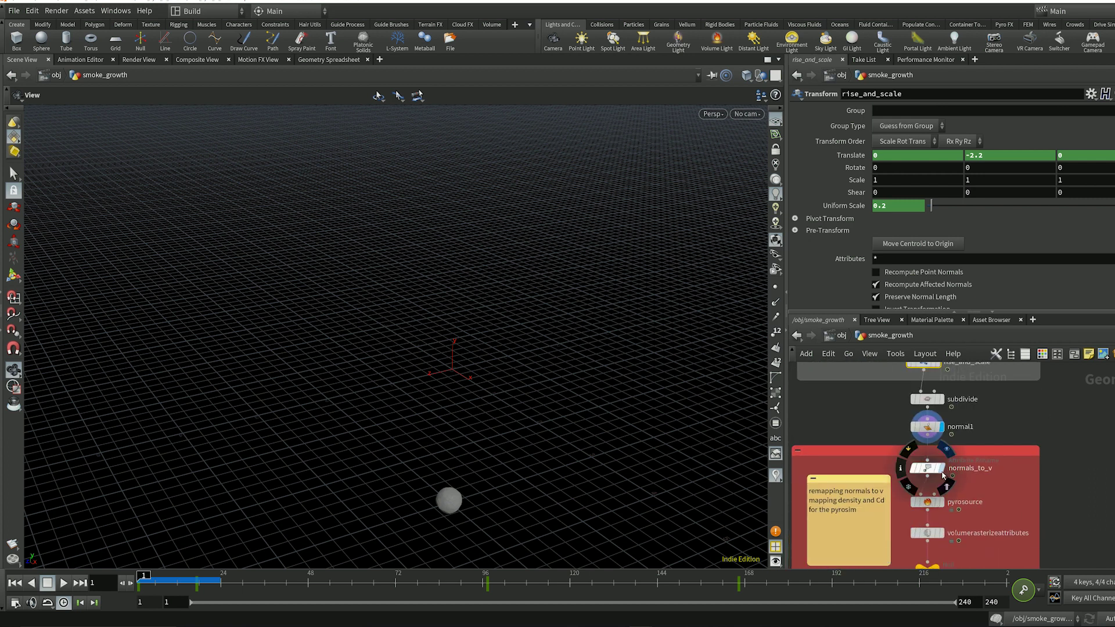
Step: Check normals_to_v renaming N to v, then display pyrosource and play to frame 37
left_click(942, 472)
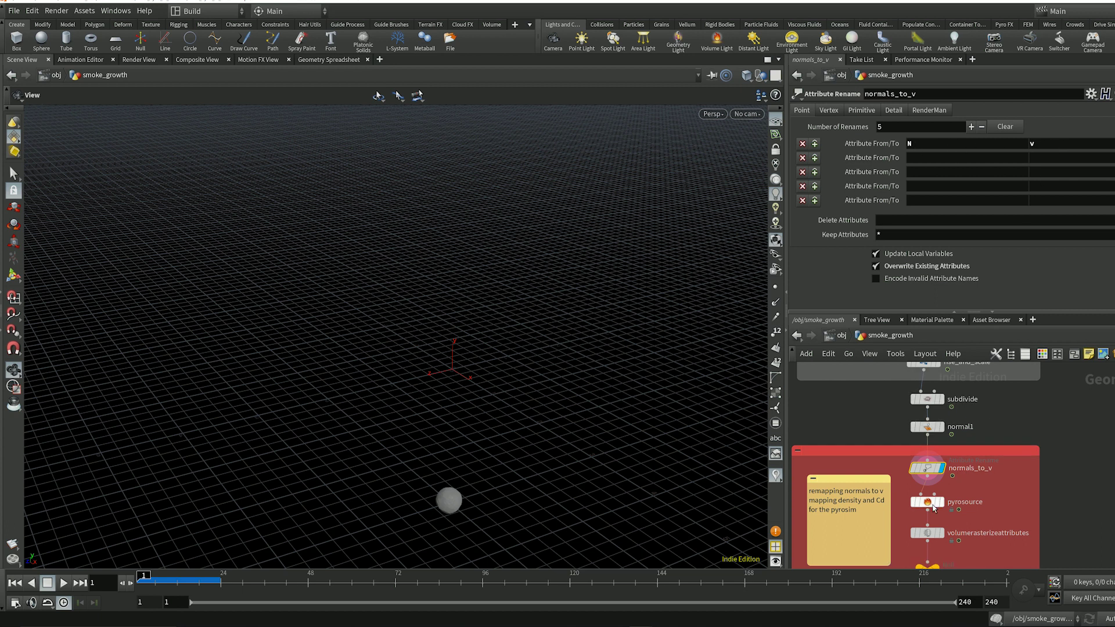
left_click(939, 502)
left_click(934, 508)
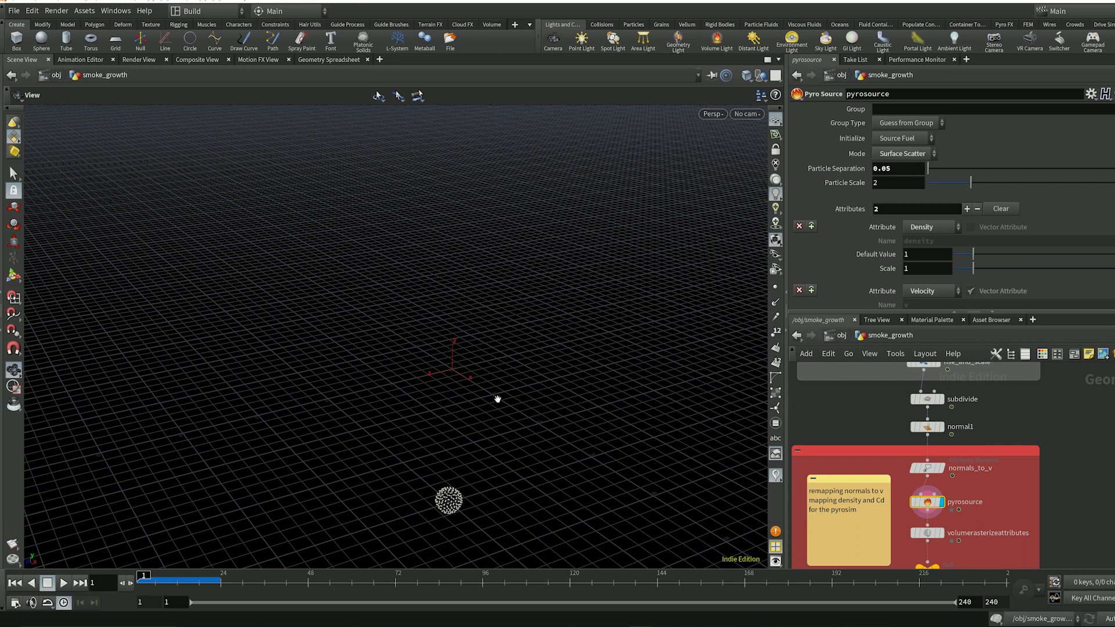
left_click(64, 583)
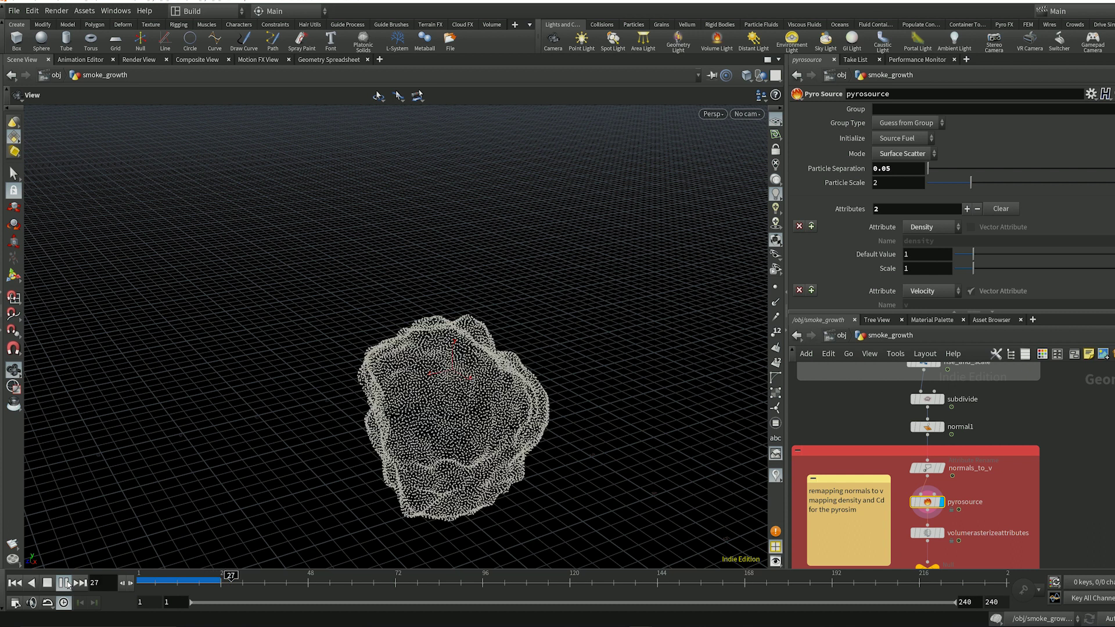
left_click(64, 583)
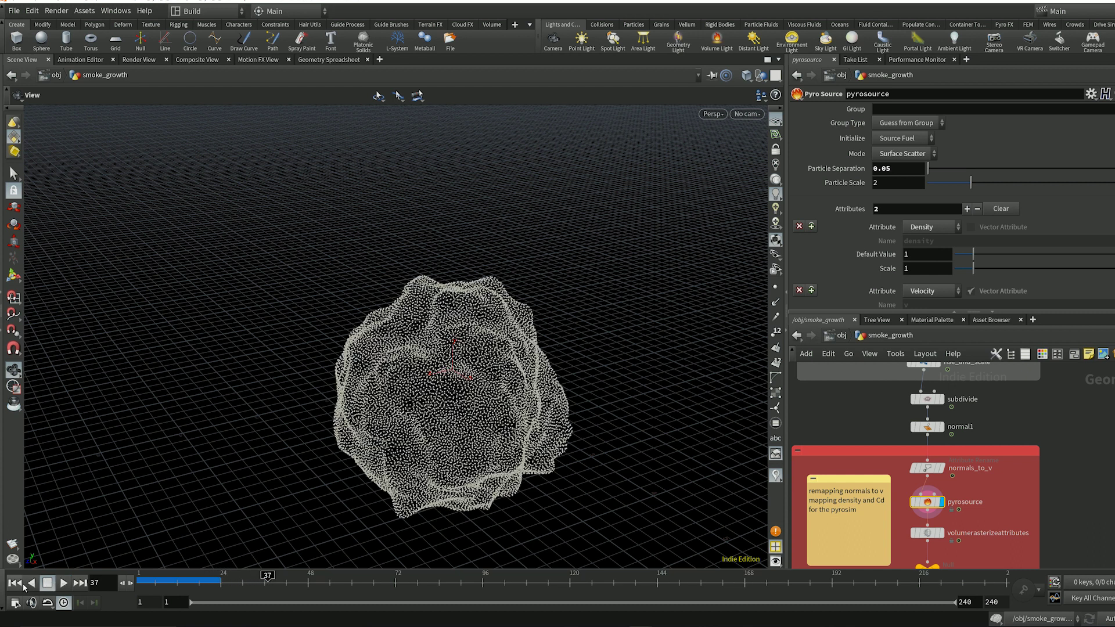
Step: Keep pyrosource's mode as Surface Scatter and display the volumerasterizeattributes smoke volume
left_click(908, 154)
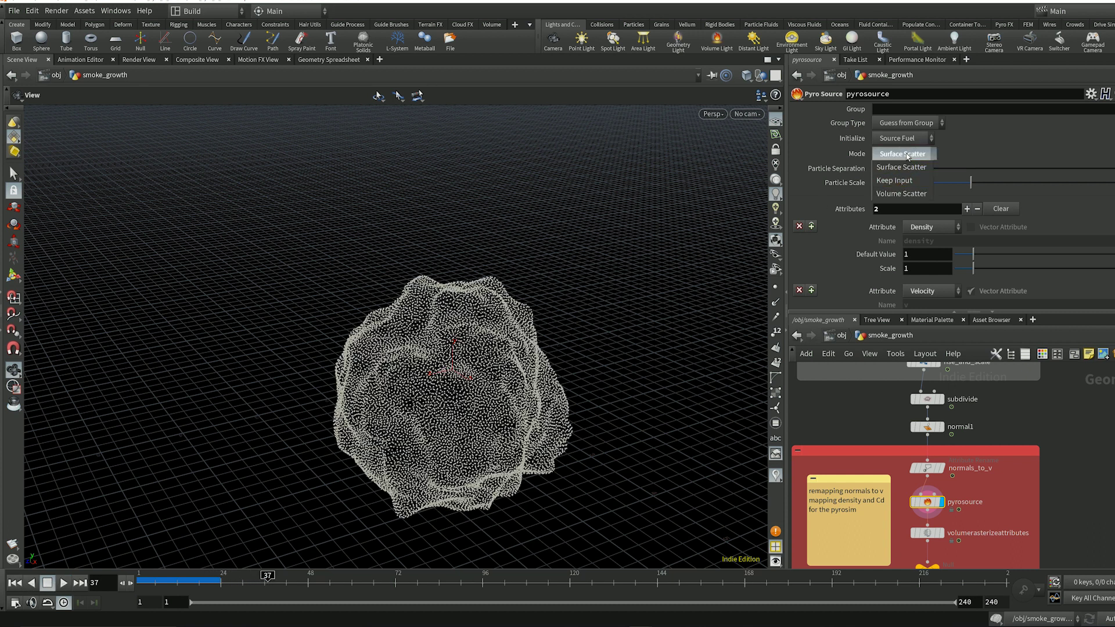
left_click(903, 154)
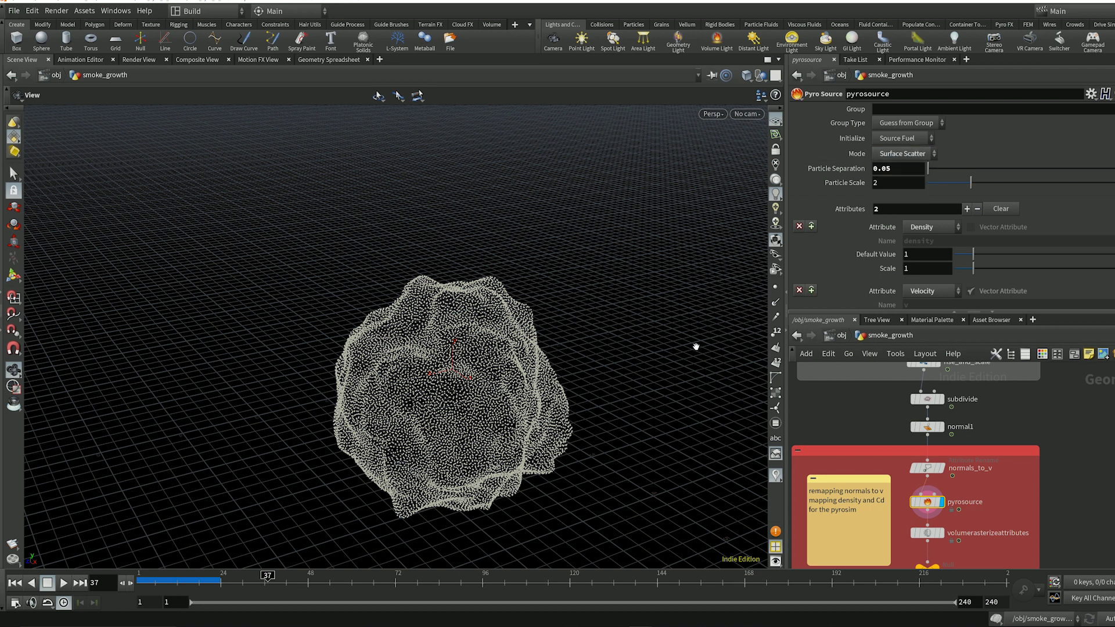
scroll(953, 206, "down", 3)
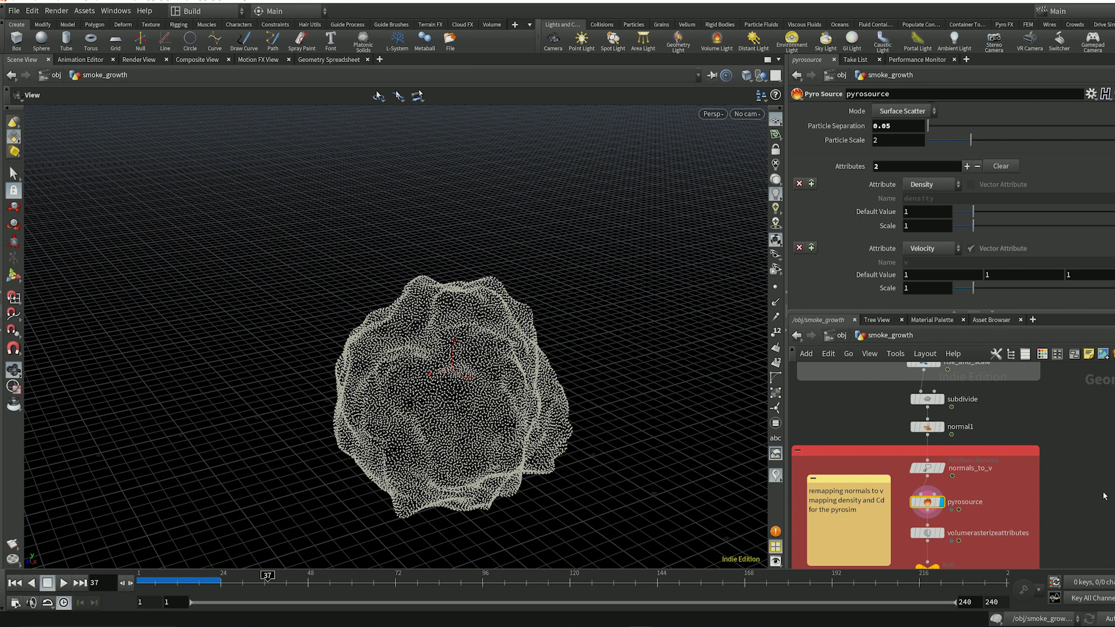
scroll(1104, 497, "down", 3)
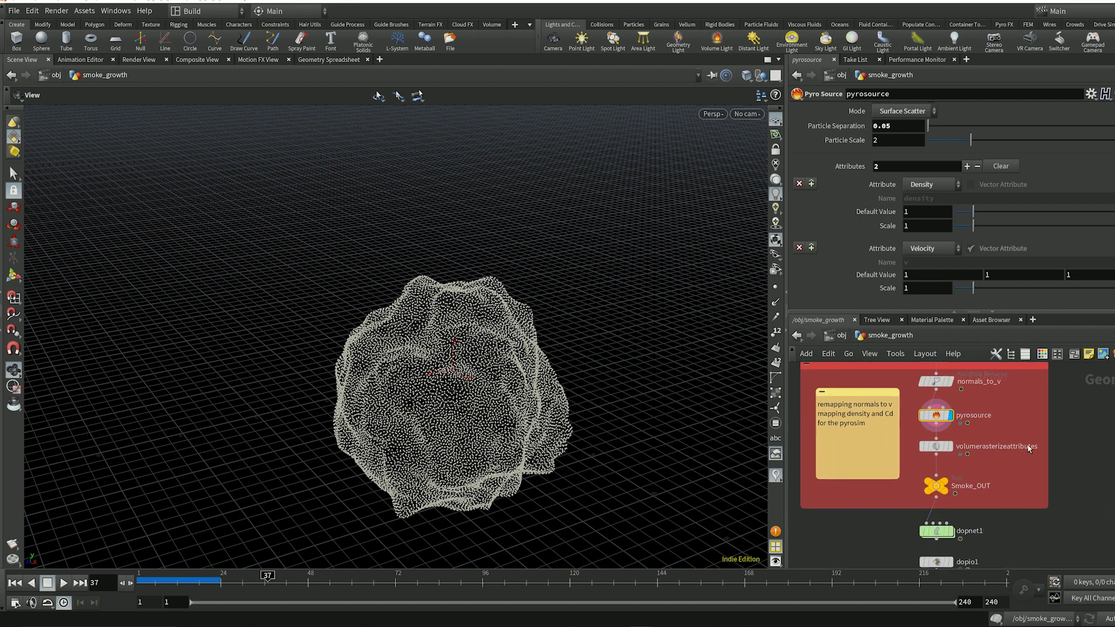
left_click(951, 446)
Step: Check volumerasterizeattributes, display Smoke_OUT, cook dopnet1 and dive inside it
left_click(943, 447)
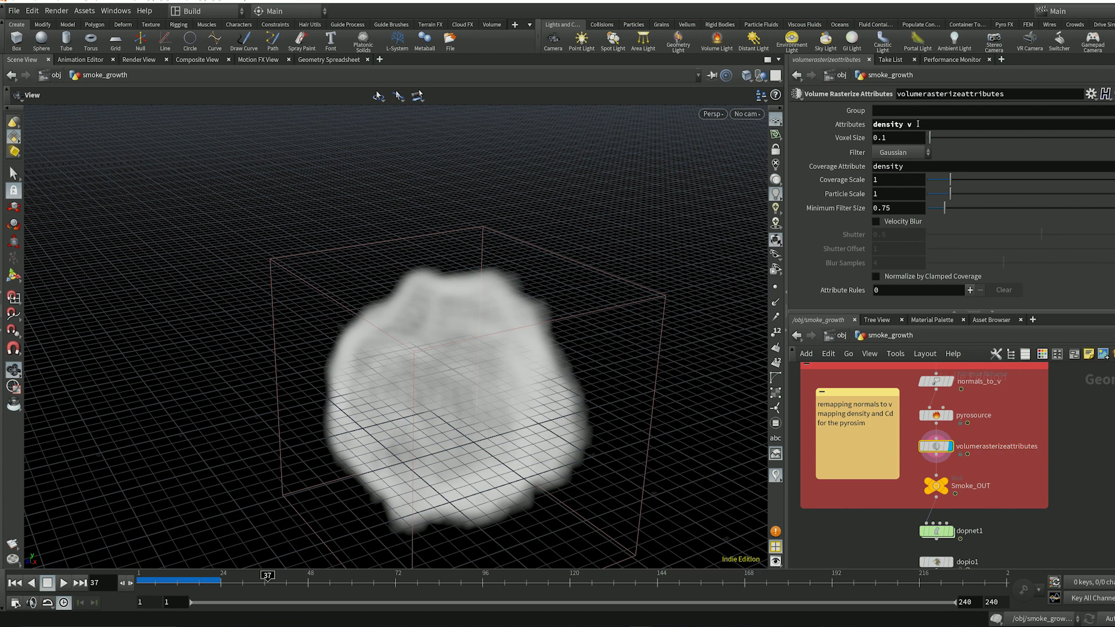
left_click(954, 468)
scroll(987, 476, "down", 2)
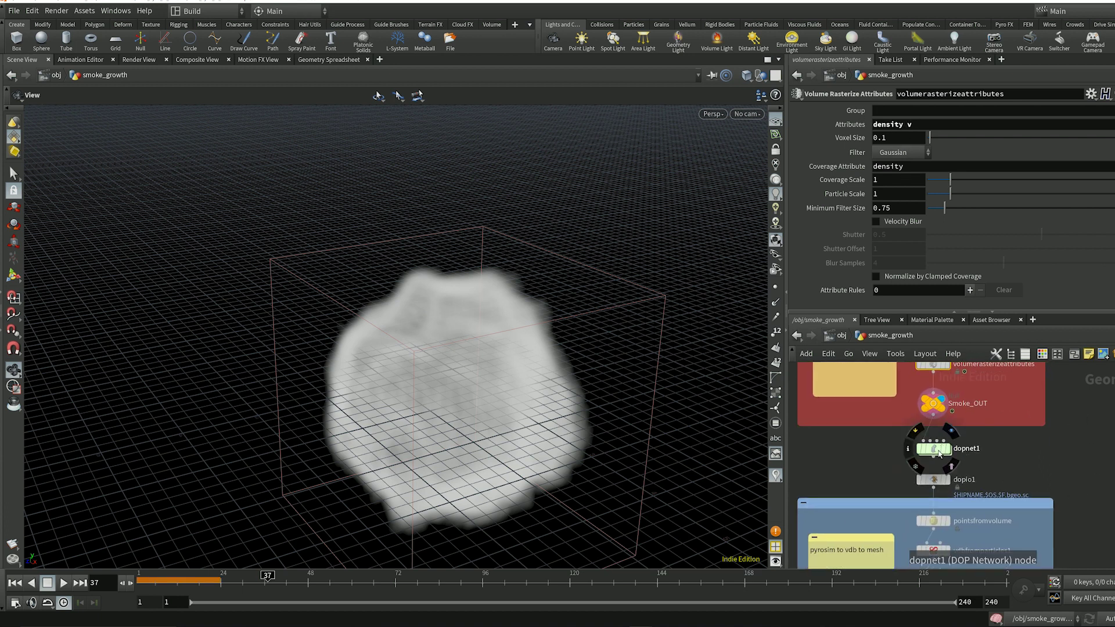
key("r")
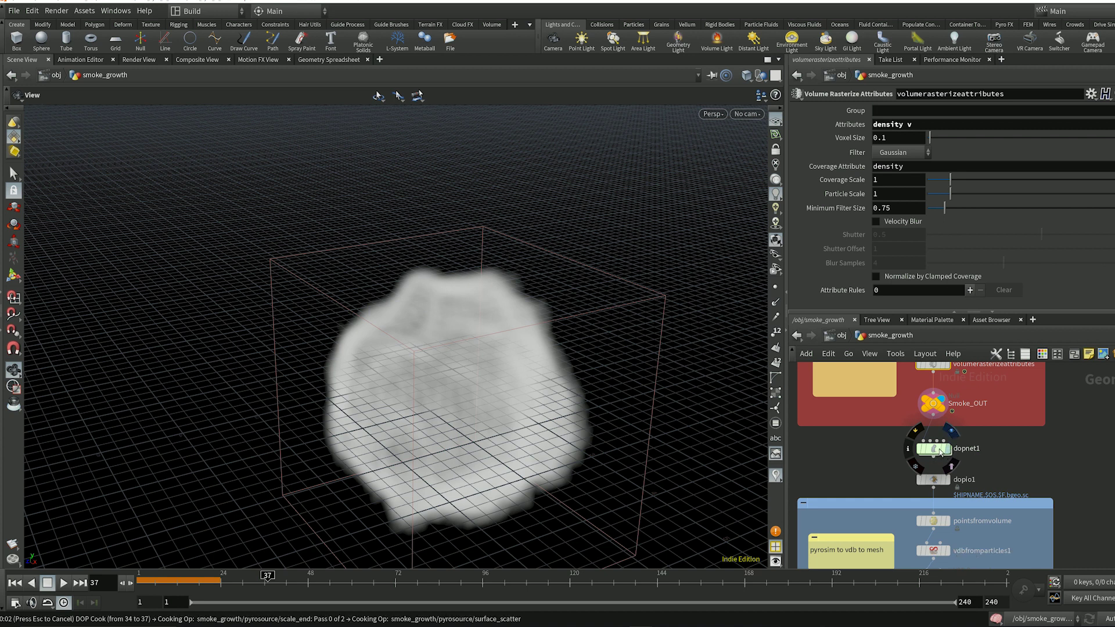
double_click(936, 449)
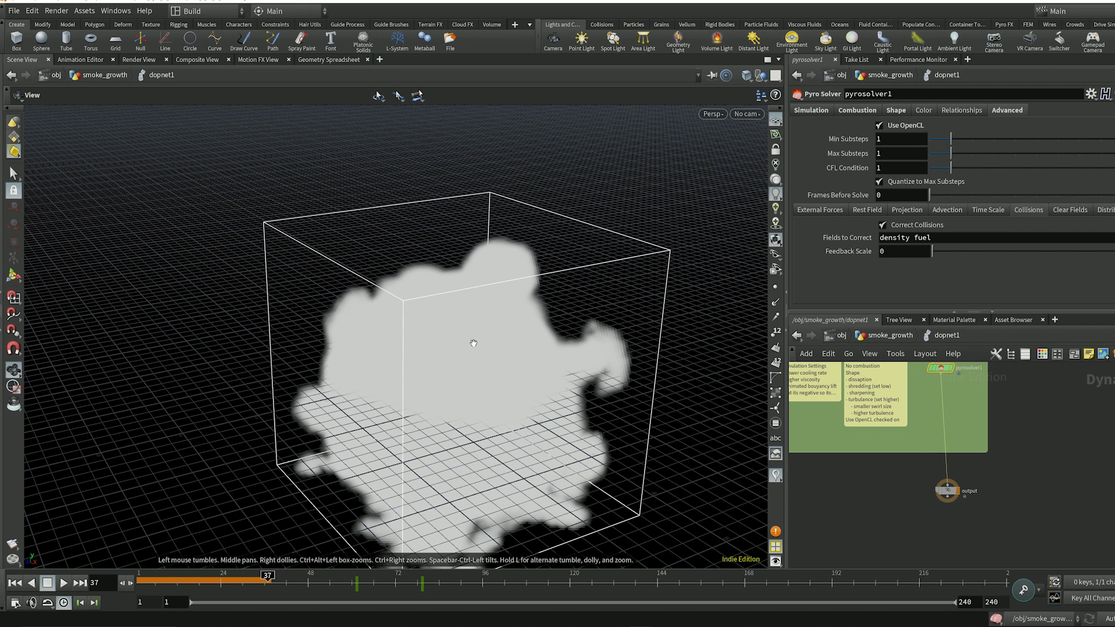
Step: Tumble the view around the smoke box and inspect smokeobject1's settings
left_click_drag(471, 374, 528, 343)
right_click_drag(528, 343, 447, 391)
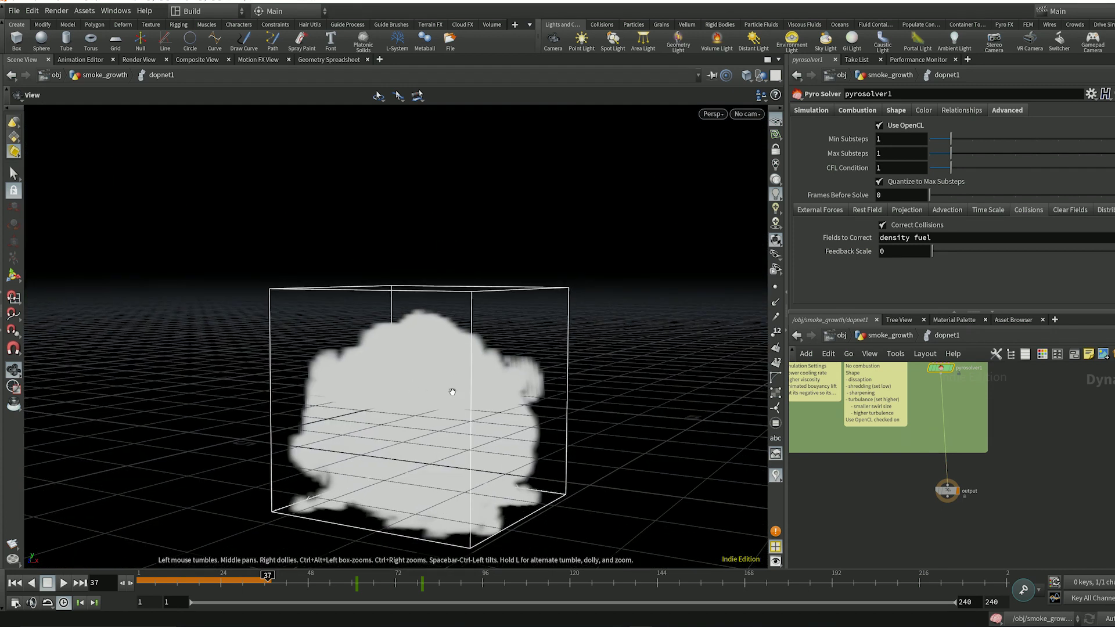
scroll(1047, 504, "up", 5)
left_click(930, 476)
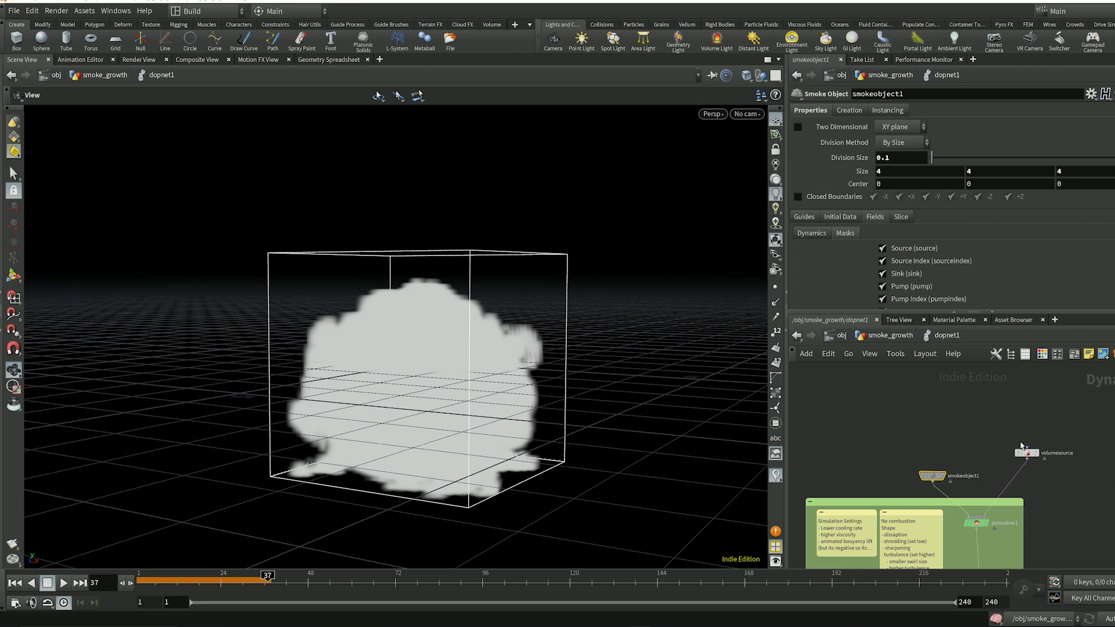
Step: Scroll through volumesource's velocity, density and temperature sourcing, then inspect pyrosolver1
left_click(1026, 453)
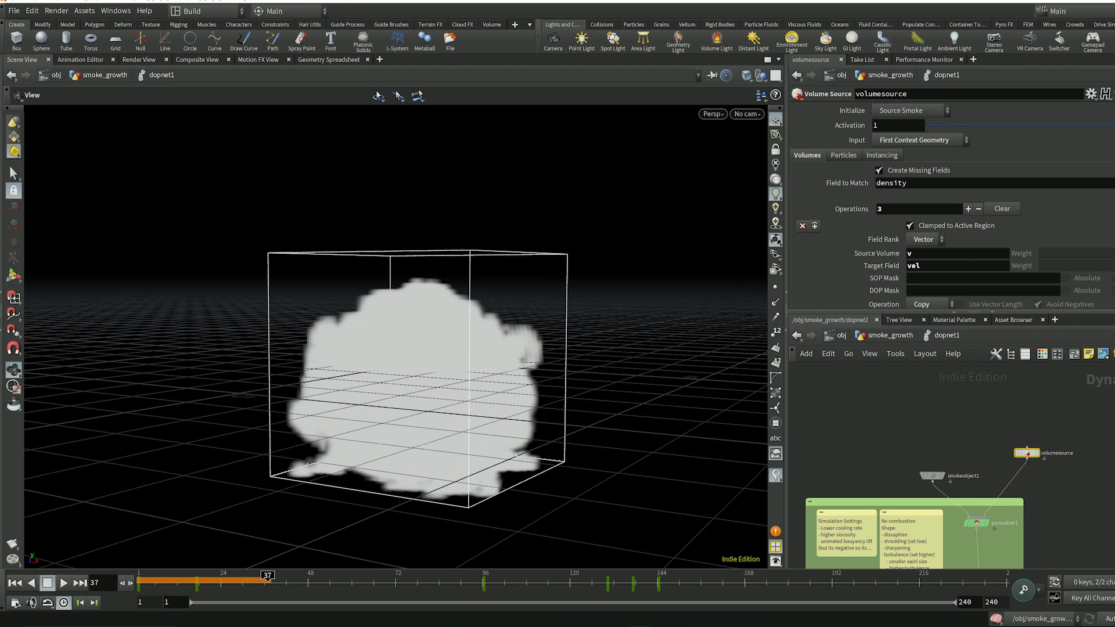
scroll(953, 206, "down", 3)
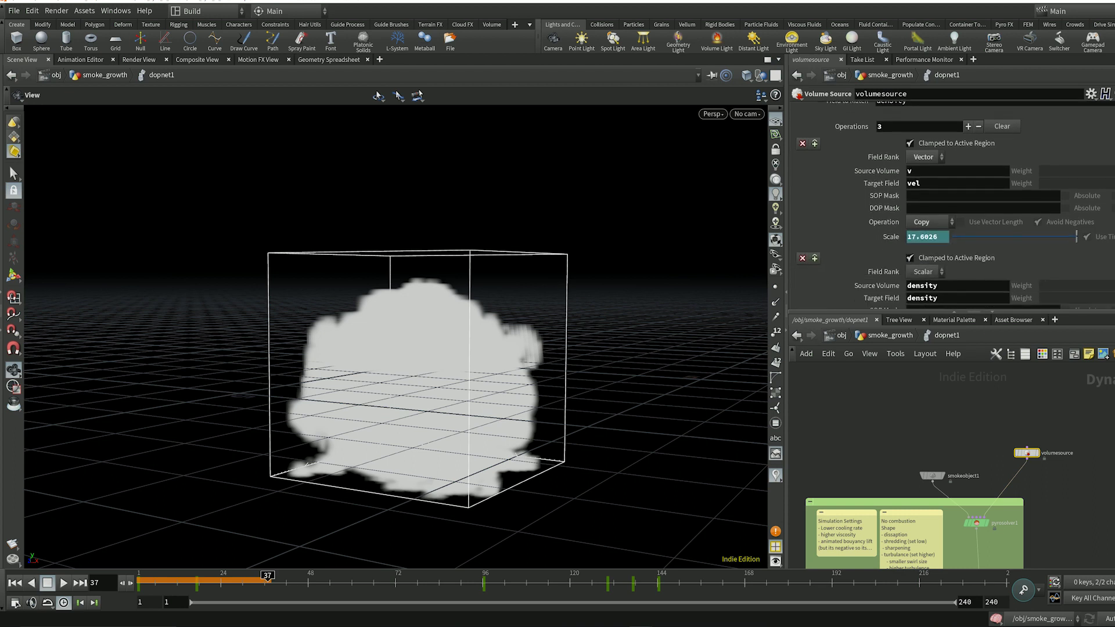
scroll(921, 182, "down", 2)
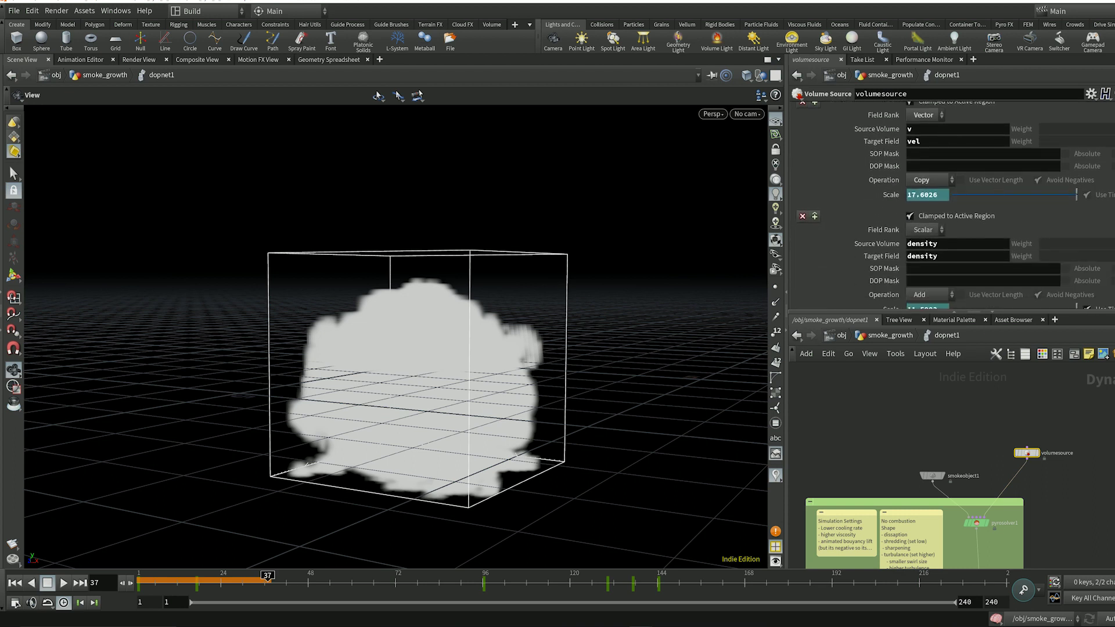
scroll(952, 207, "down", 5)
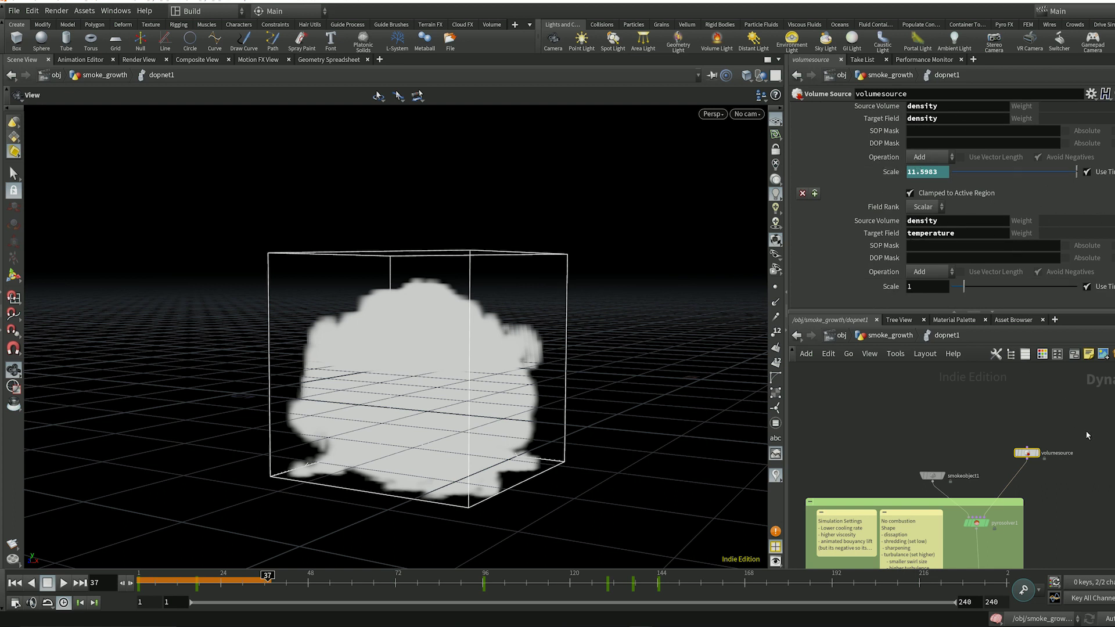
middle_click_drag(1092, 503, 1088, 423)
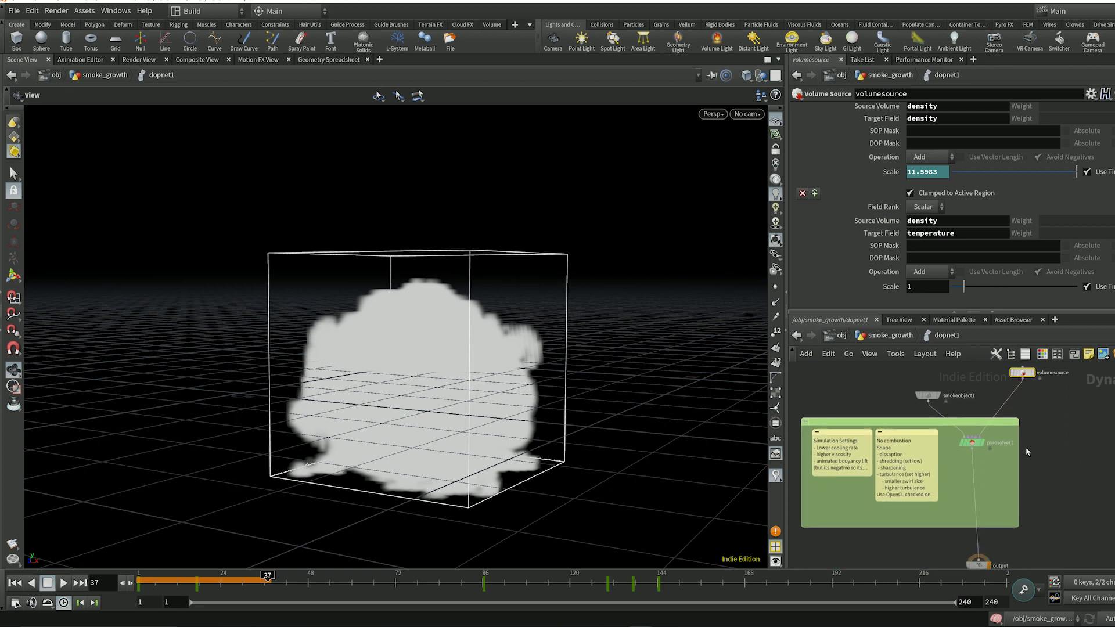
left_click(972, 443)
Step: Review pyrosolver1's Simulation and Shape tab values, then return up to the smoke_growth network
left_click(811, 110)
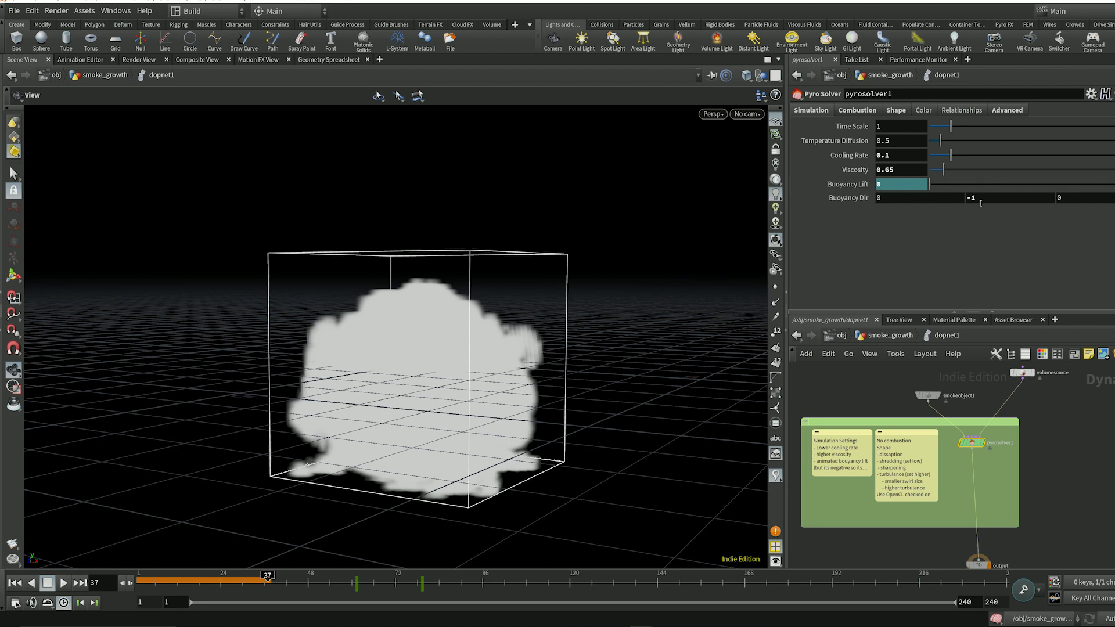
left_click(895, 111)
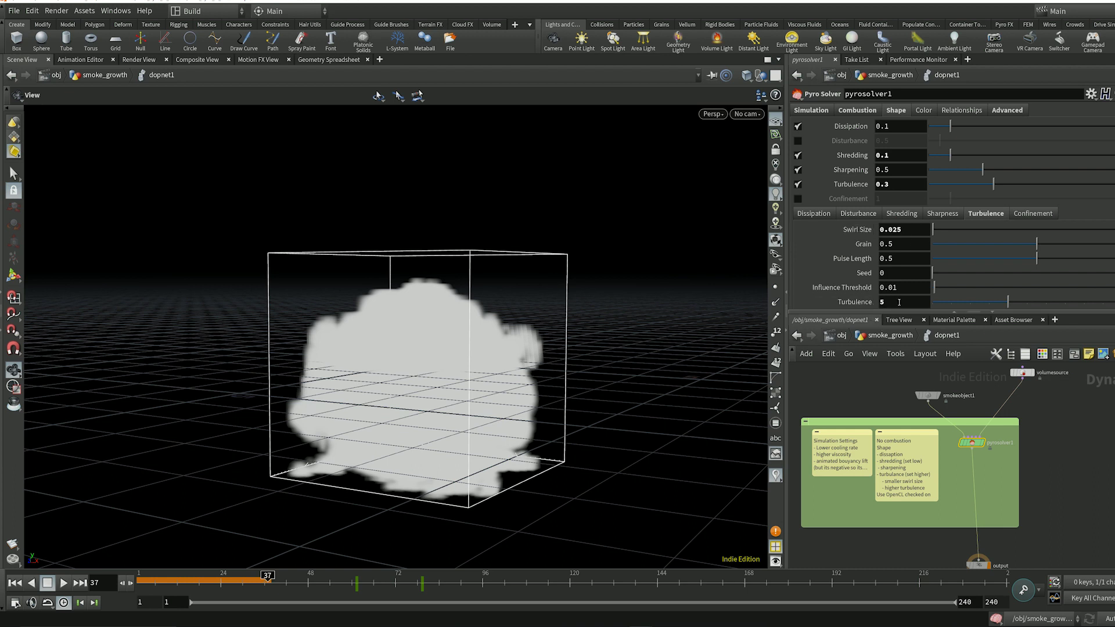
middle_click_drag(1086, 482, 1083, 443)
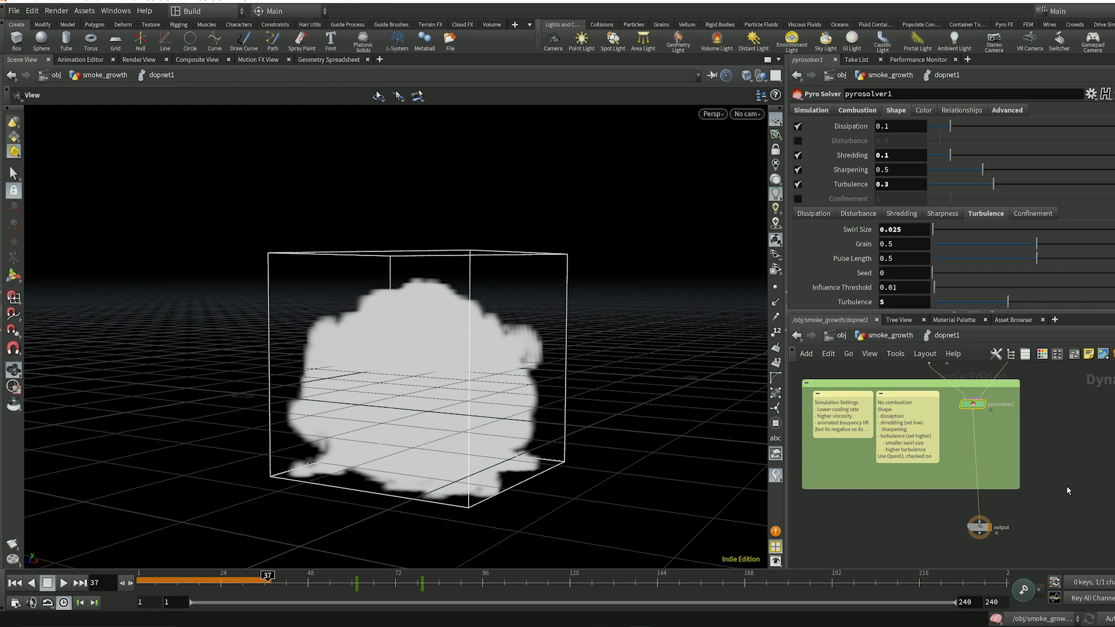
middle_click_drag(1067, 487, 1065, 480)
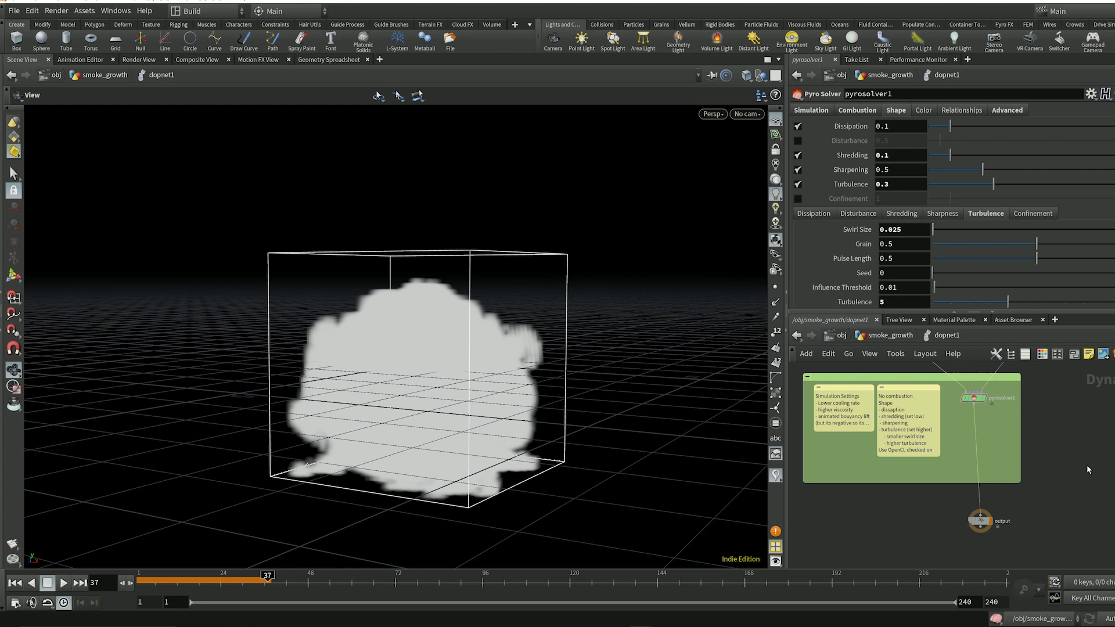
key("u")
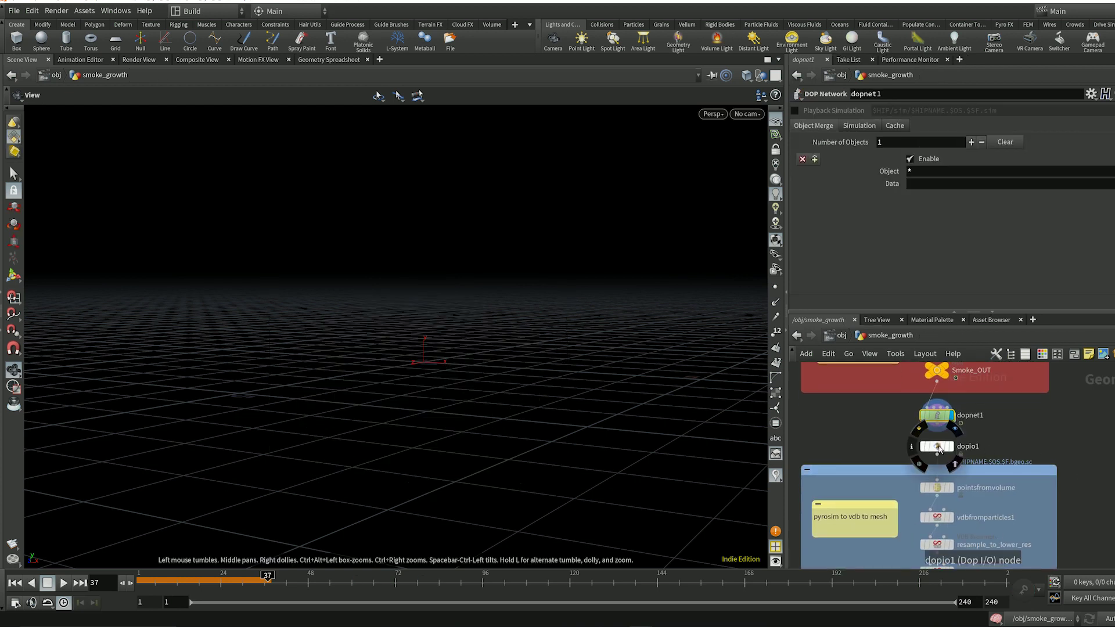
Step: Inspect dopio1, then play pointsfromvolume from frame 1 to frame 9 to show its point cloud
left_click(941, 447)
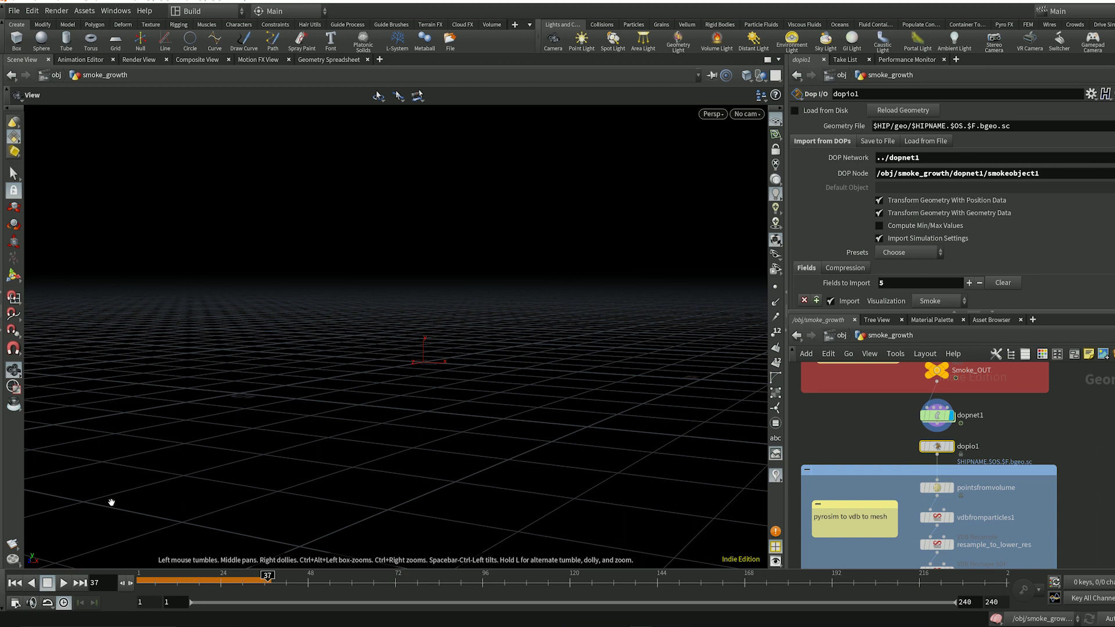
left_click(14, 583)
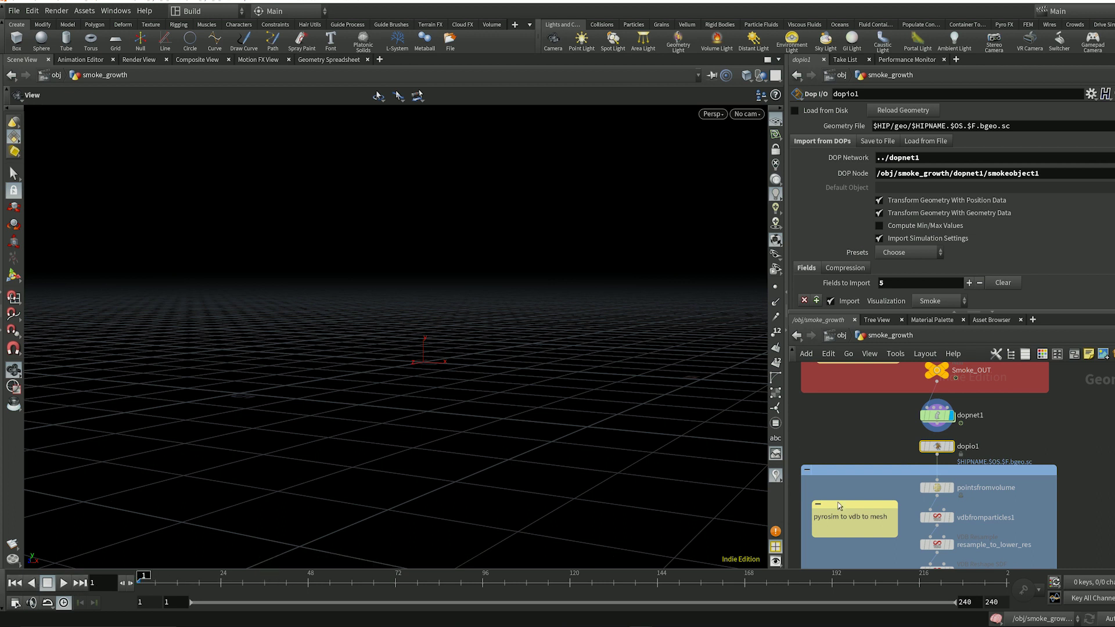
mouse_move(955, 489)
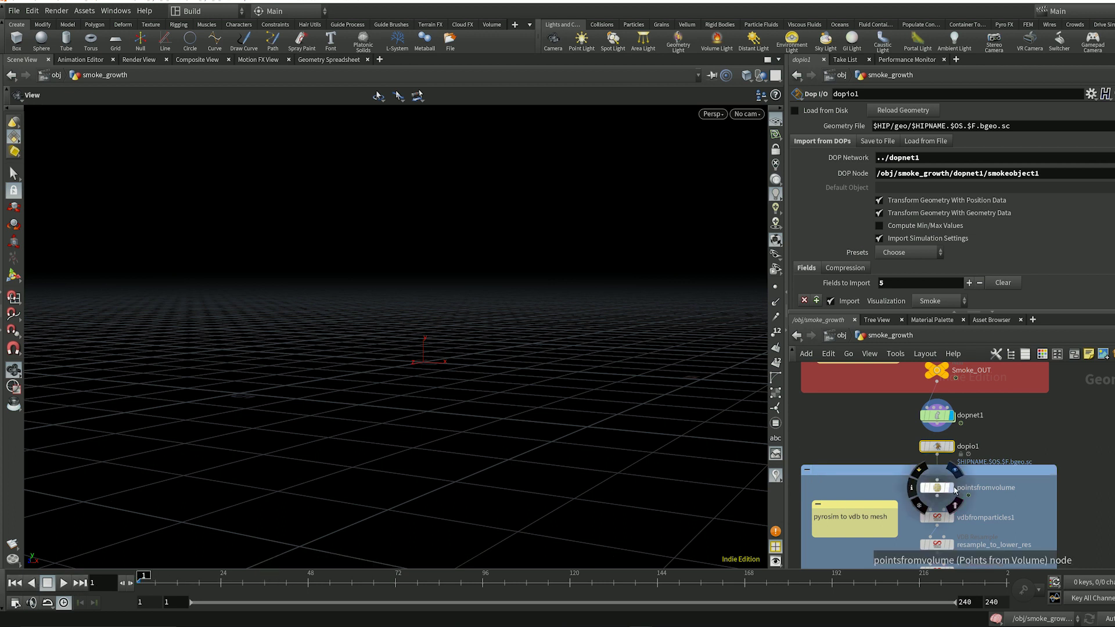
left_click(954, 489)
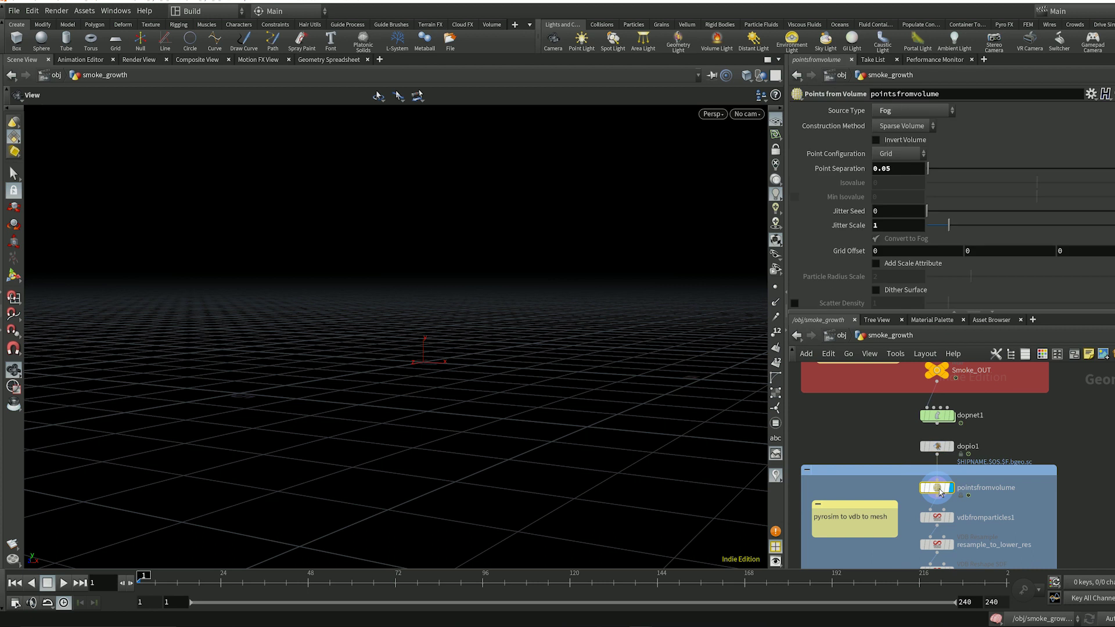
left_click(64, 583)
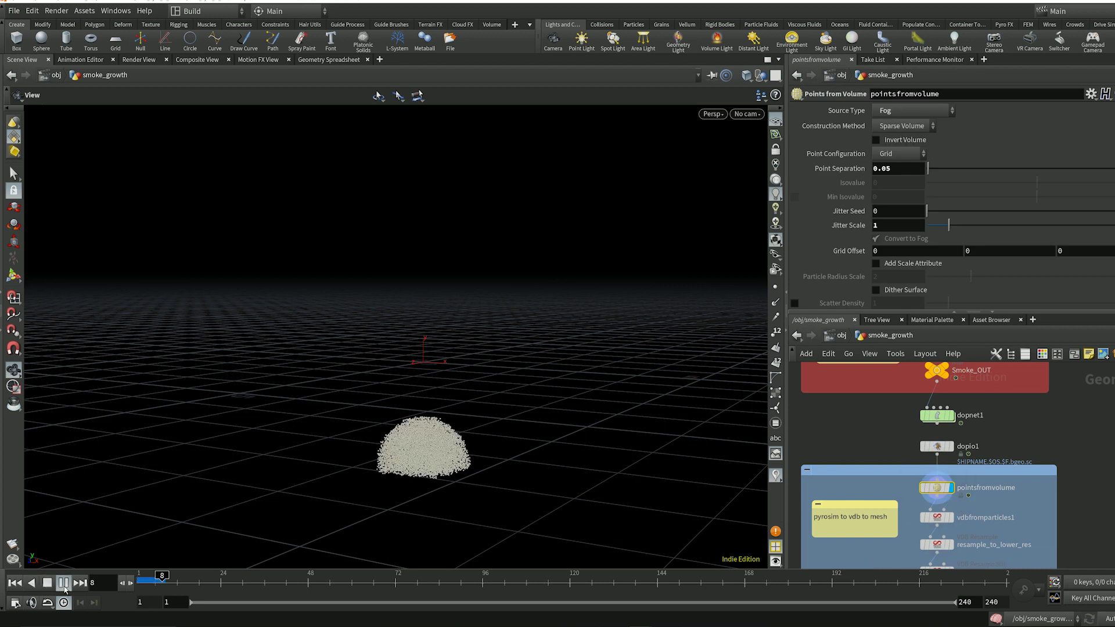
left_click(64, 583)
mouse_move(953, 490)
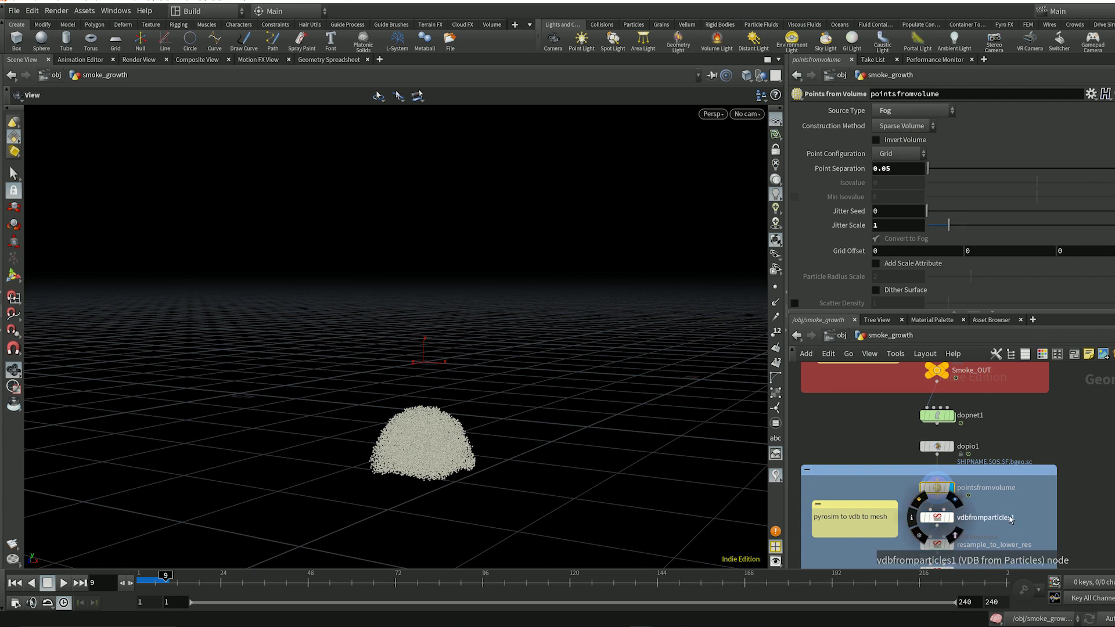
Step: Display vdbfromparticles1, resample_to_lower_res, dialte_shape_for_smooth, vdbsmoothsdf1, then mesher's Polygons output
scroll(941, 508, "down", 5)
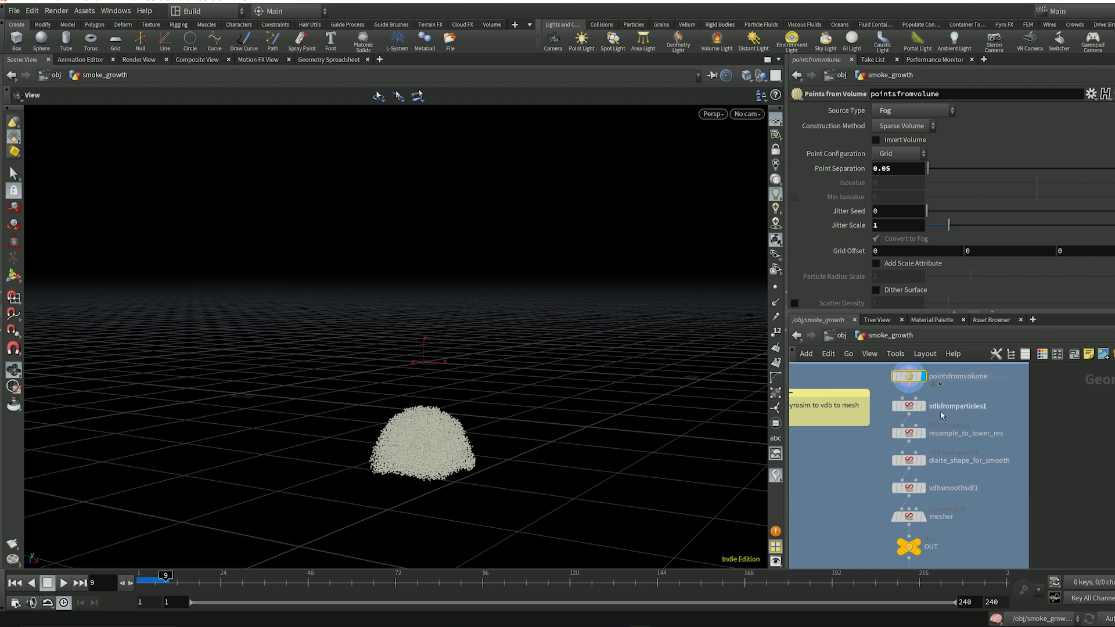
mouse_move(929, 409)
mouse_move(914, 522)
left_click(923, 408)
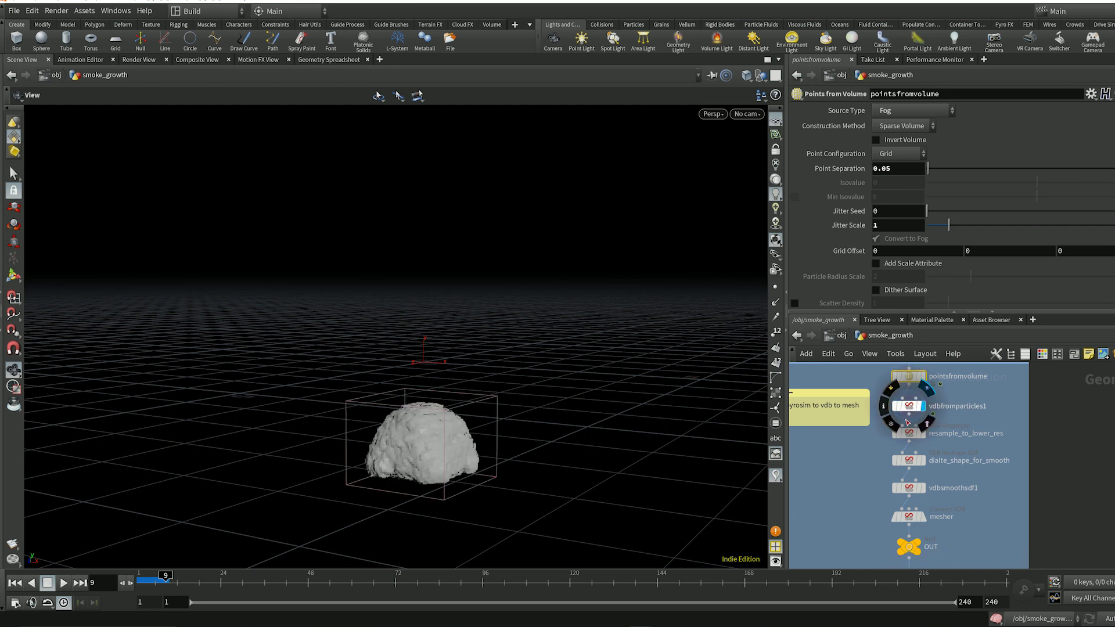
left_click(925, 434)
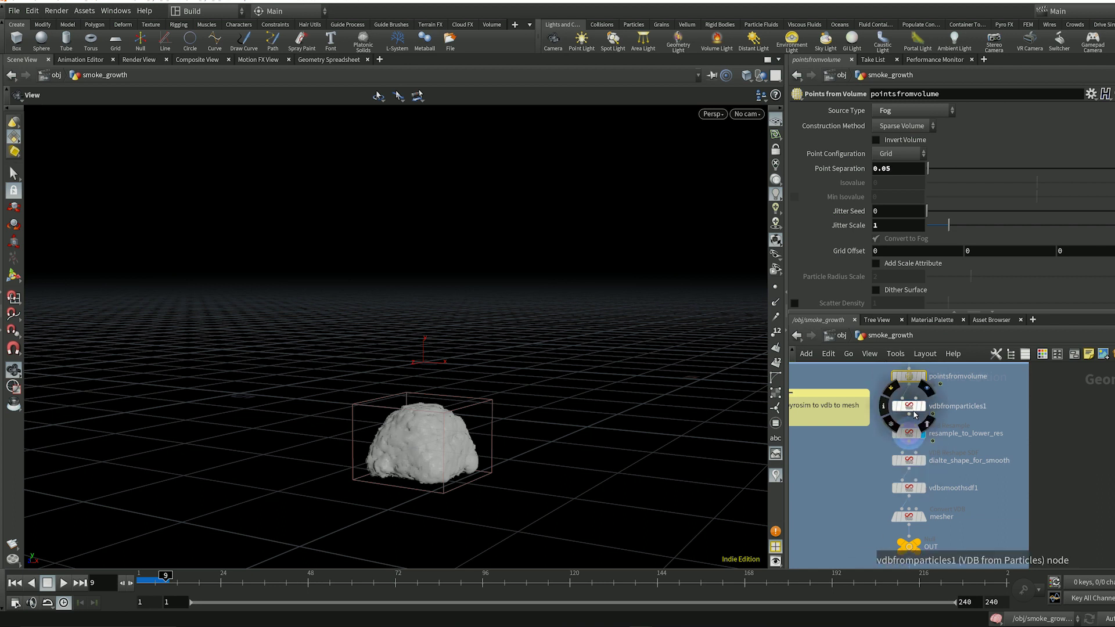
left_click(925, 459)
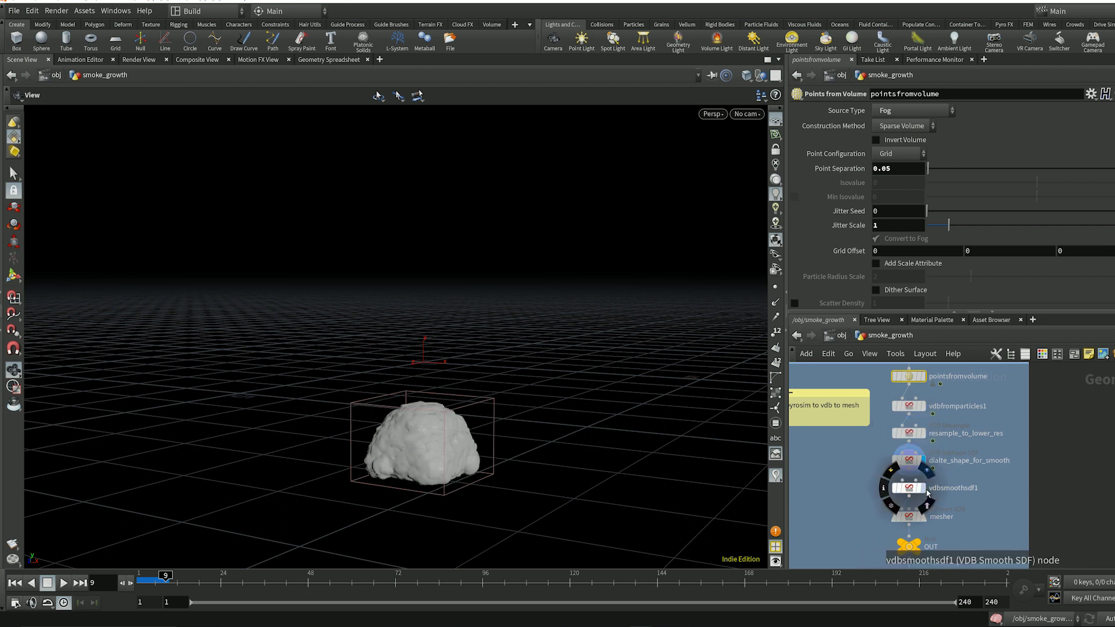
left_click(924, 488)
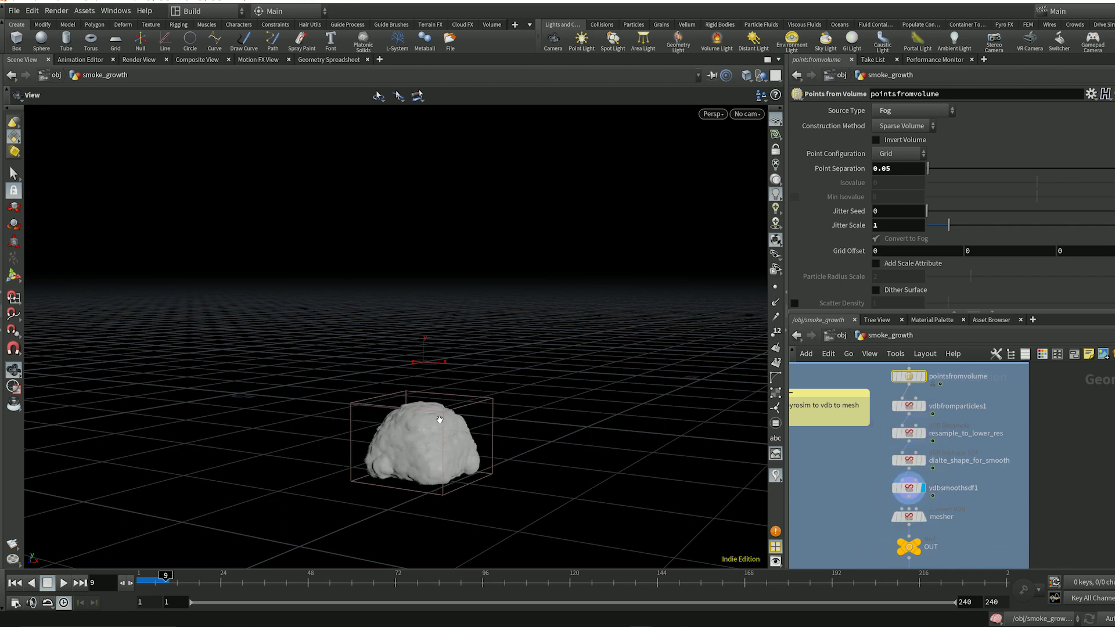
left_click(926, 523)
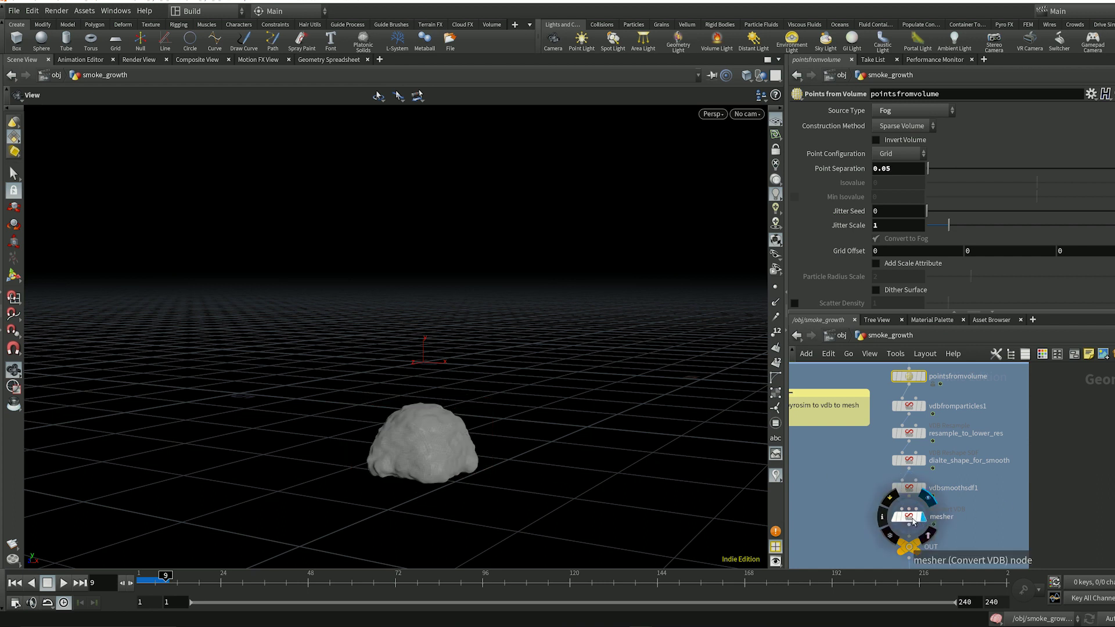
left_click(912, 517)
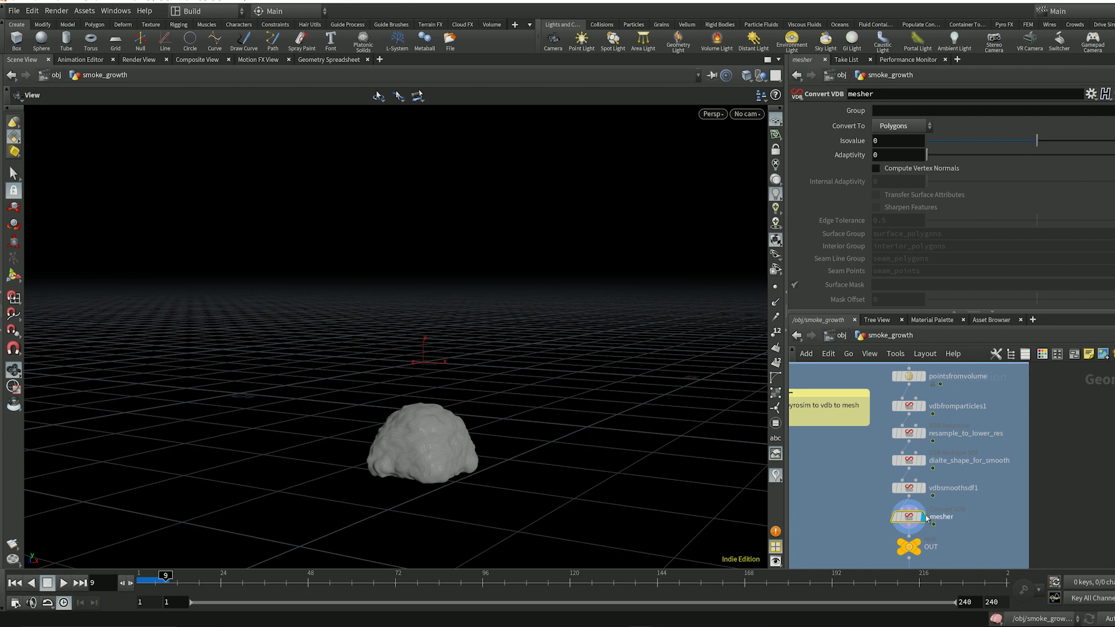
middle_click_drag(989, 516, 968, 434)
Step: Tumble the meshed blob, then pan the network to the scale_up and animated displacement nodes
mouse_move(899, 465)
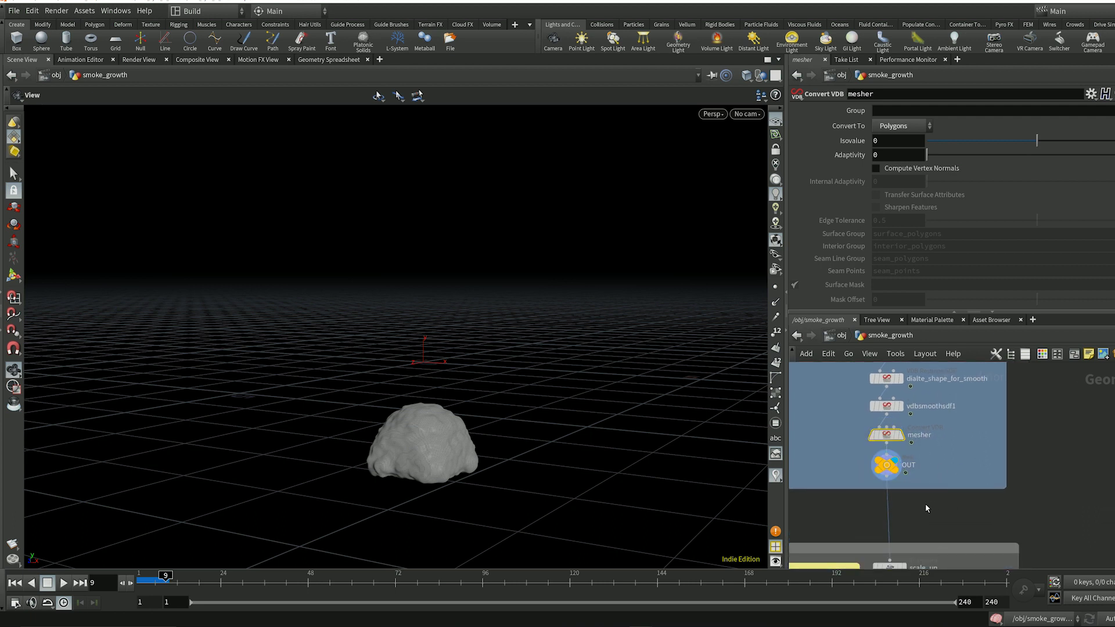
left_click_drag(473, 443, 595, 467)
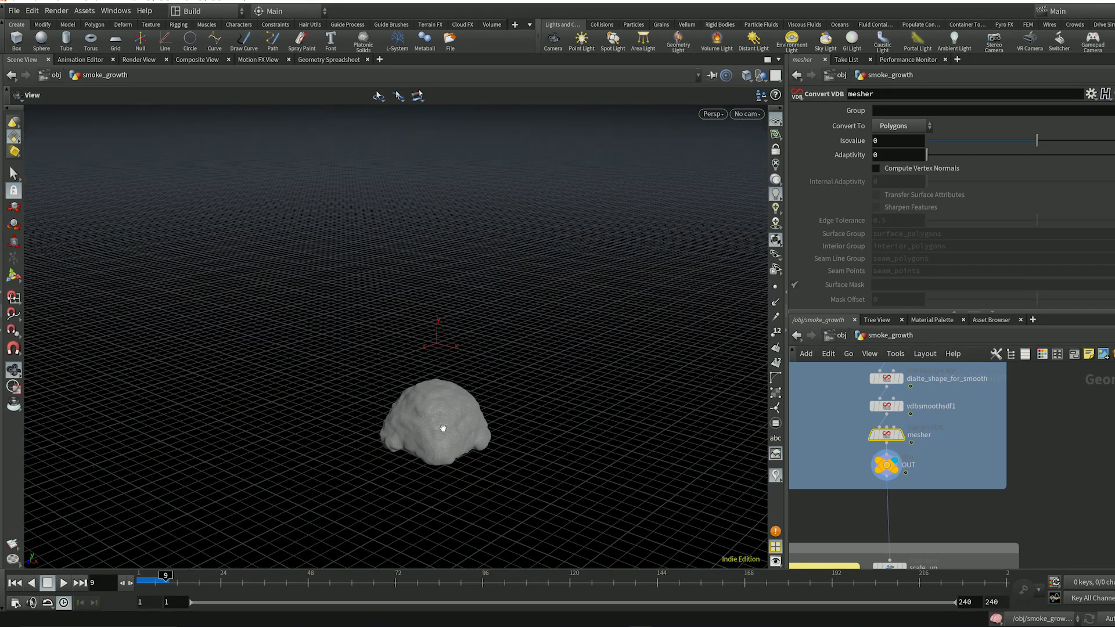
middle_click_drag(1042, 496, 1061, 412)
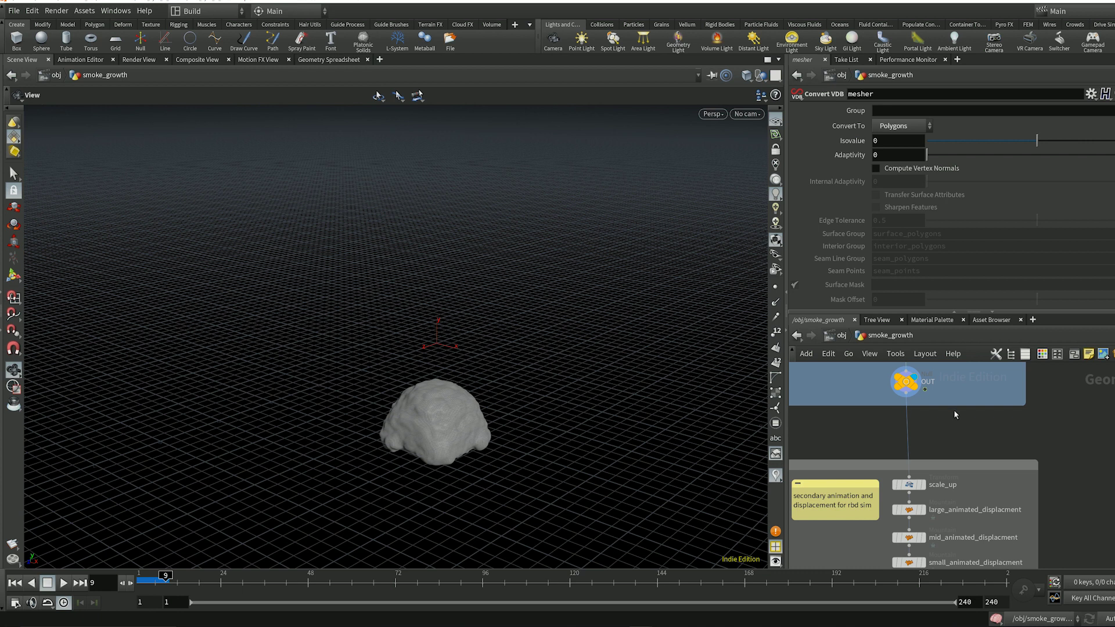
middle_click_drag(955, 415, 972, 364)
Step: Display scale_up and view its Transform parameters, orbiting to look down on the grid
middle_click_drag(1055, 446, 1058, 420)
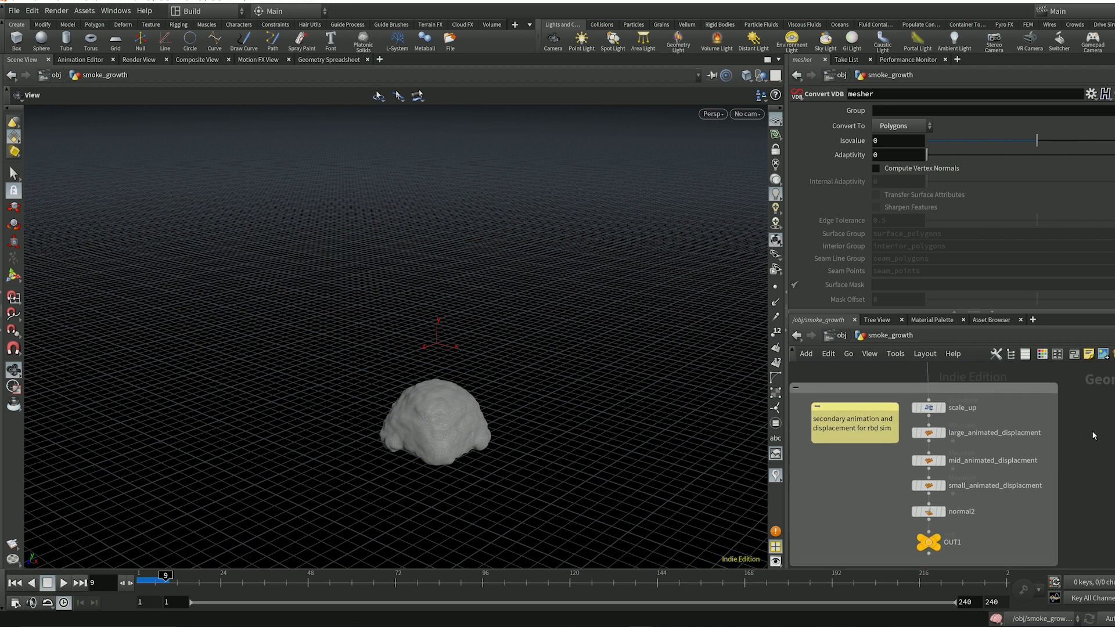
mouse_move(1085, 469)
middle_mouse_down()
mouse_move(1081, 405)
mouse_move(1076, 475)
middle_mouse_up()
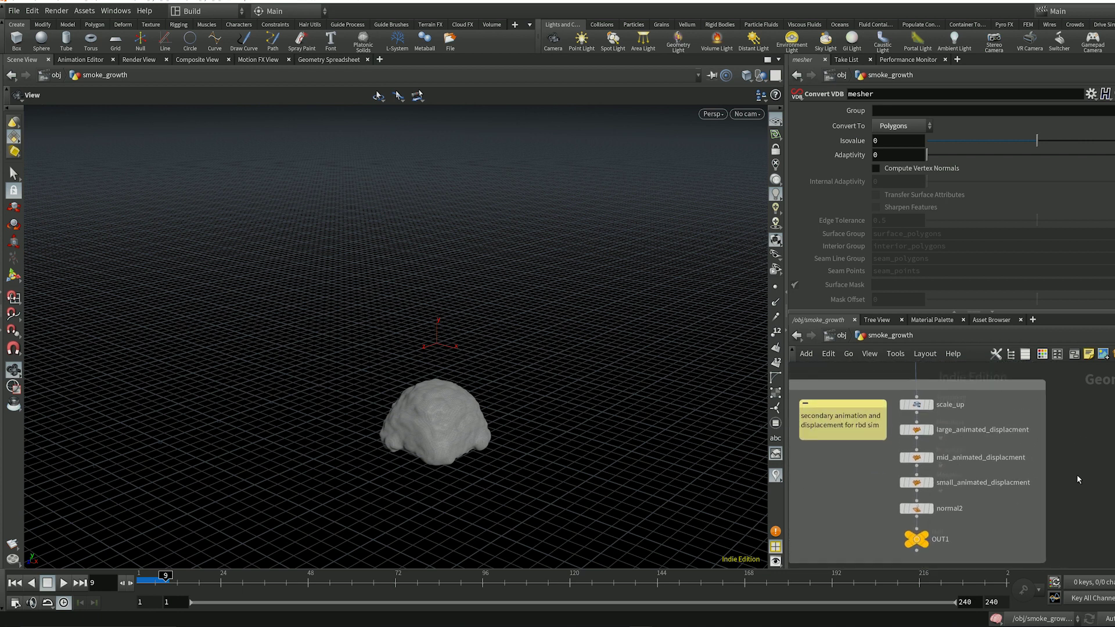
left_click(930, 404)
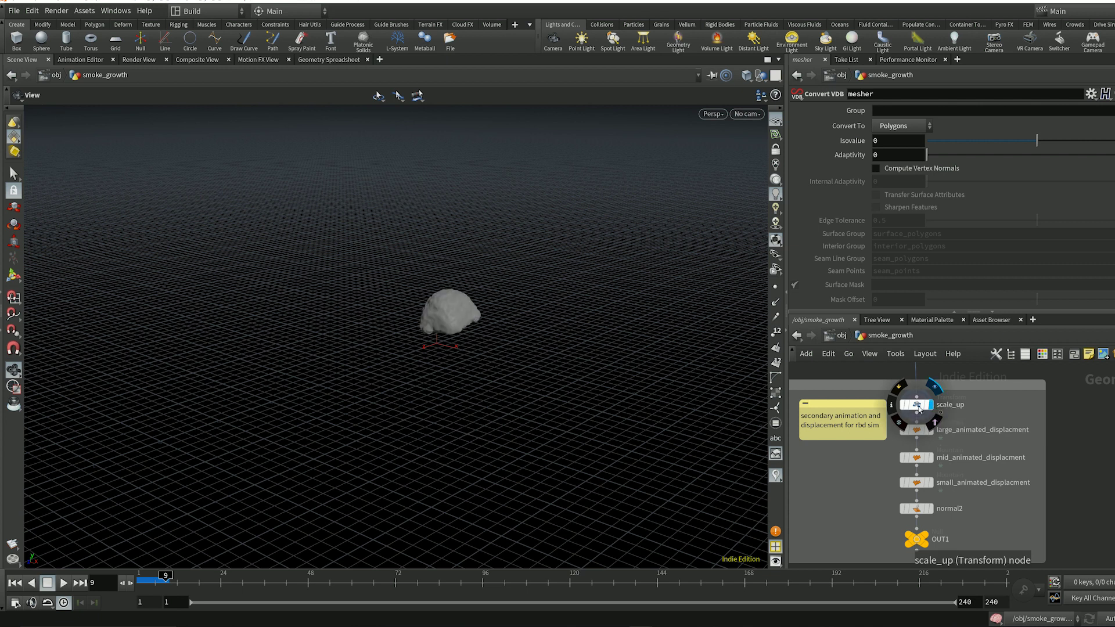
left_click(919, 408)
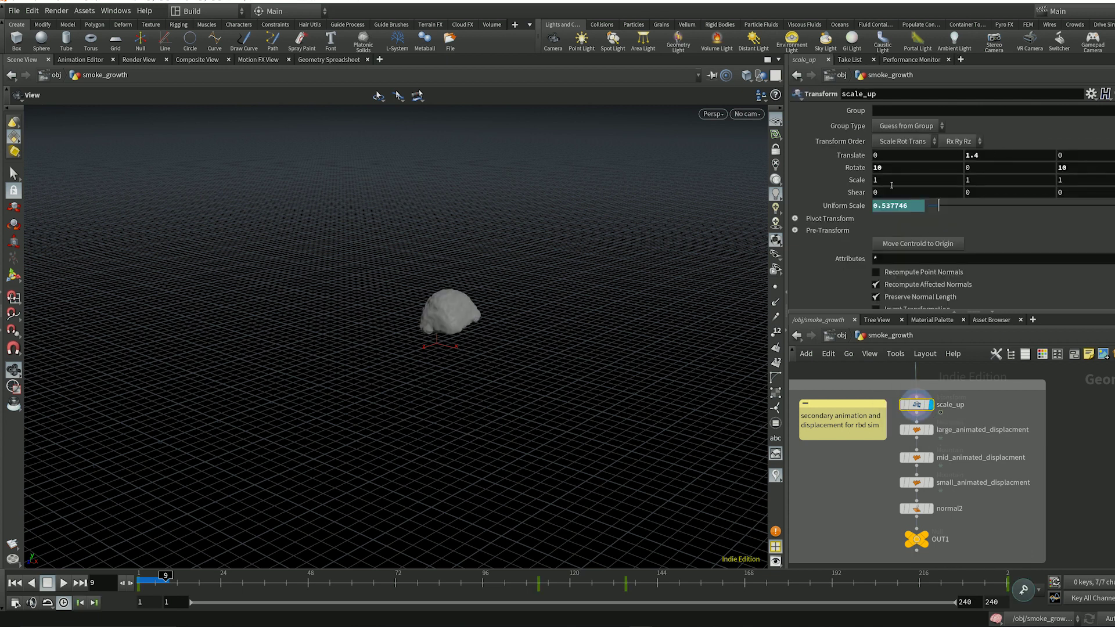
left_click_drag(462, 321, 458, 343)
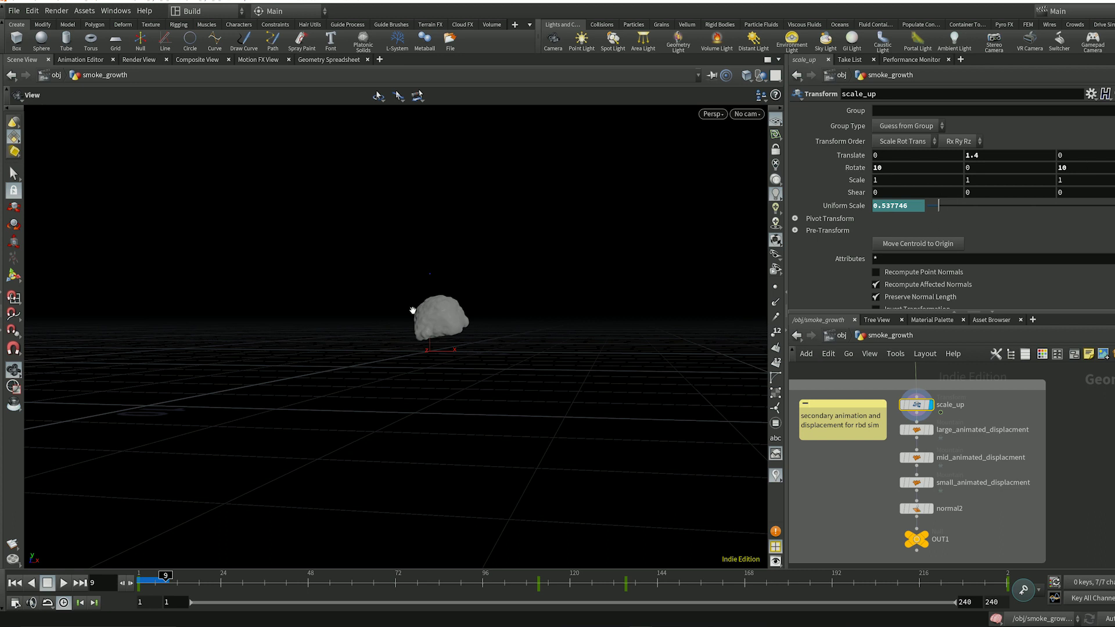
left_click_drag(412, 310, 435, 343)
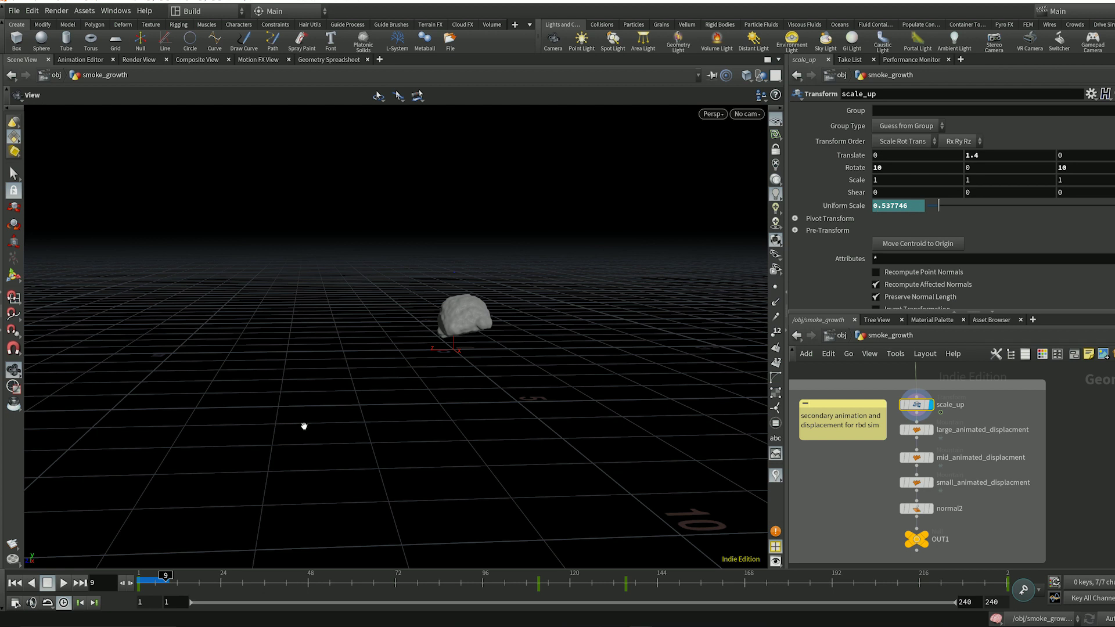
Step: Play the scale_up growth from frame 1, stopping at frame 17
left_click(15, 583)
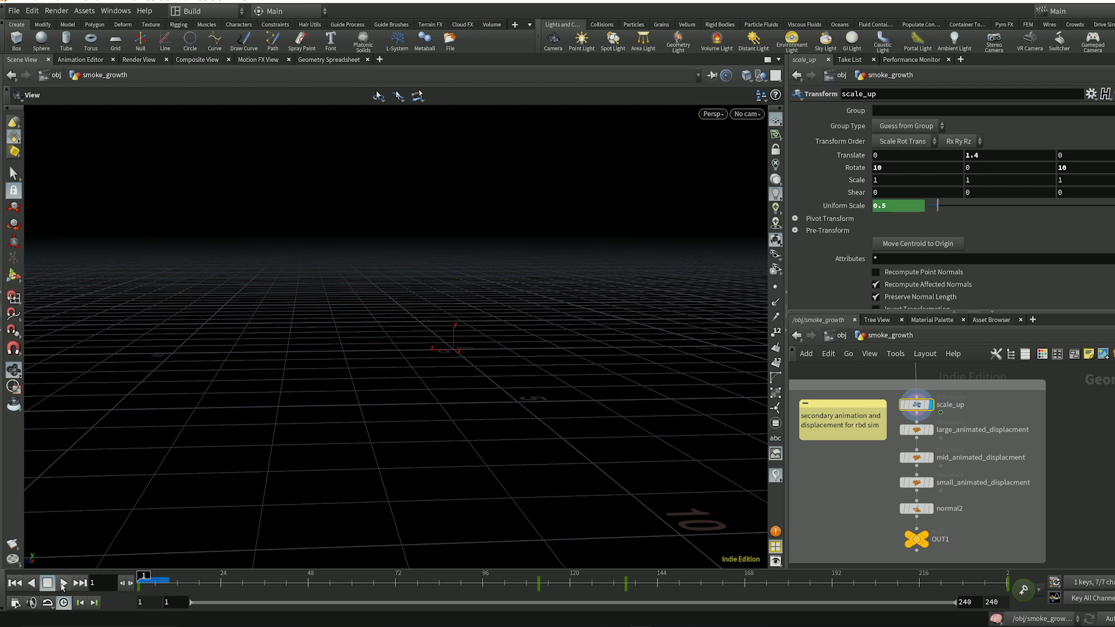
left_click(63, 582)
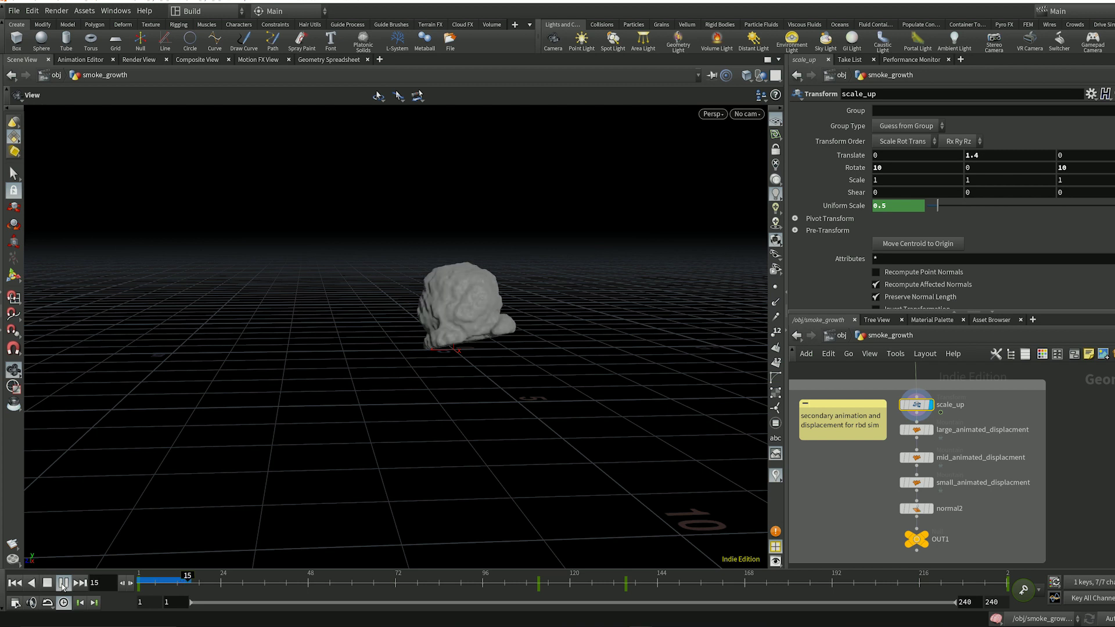
left_click(64, 584)
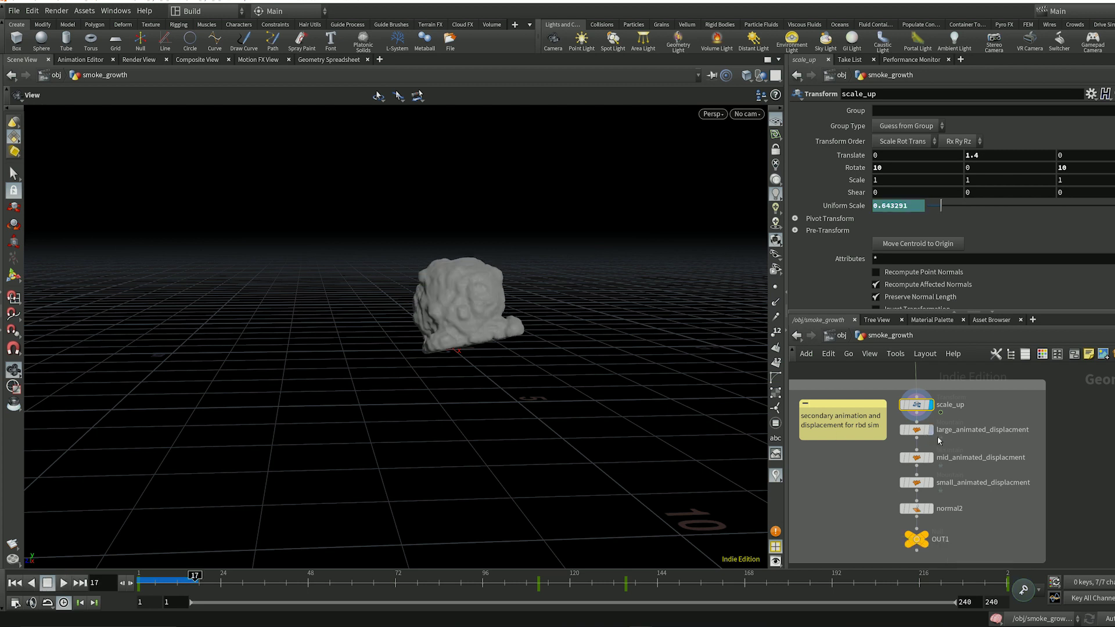
mouse_move(956, 437)
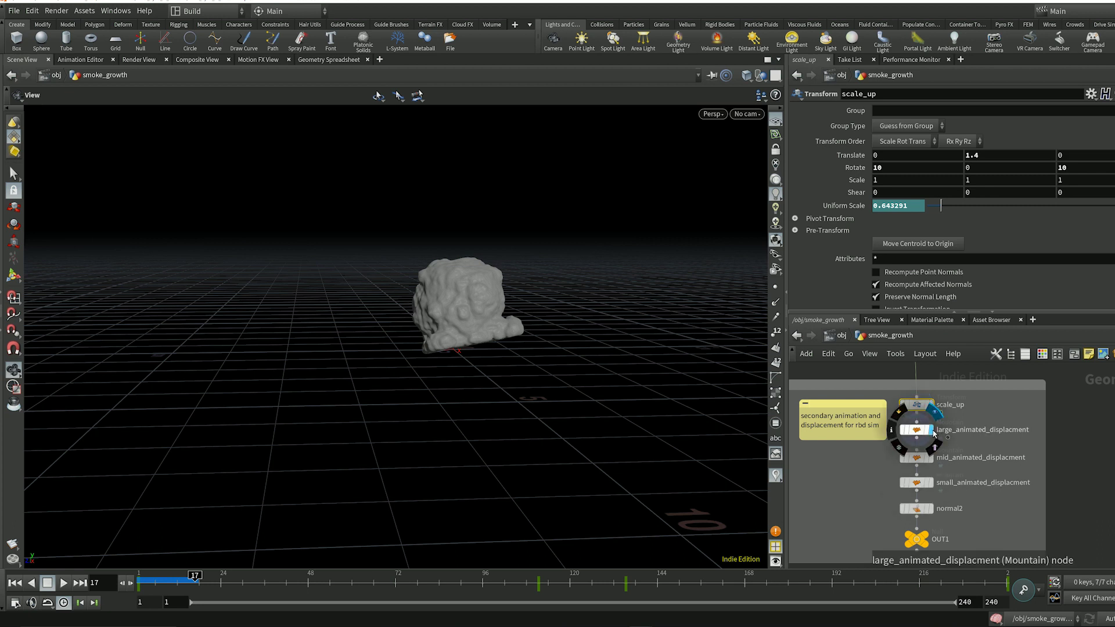
Step: Display the small_animated_displacment node and zoom and orbit around the displaced smoke mesh
mouse_move(934, 463)
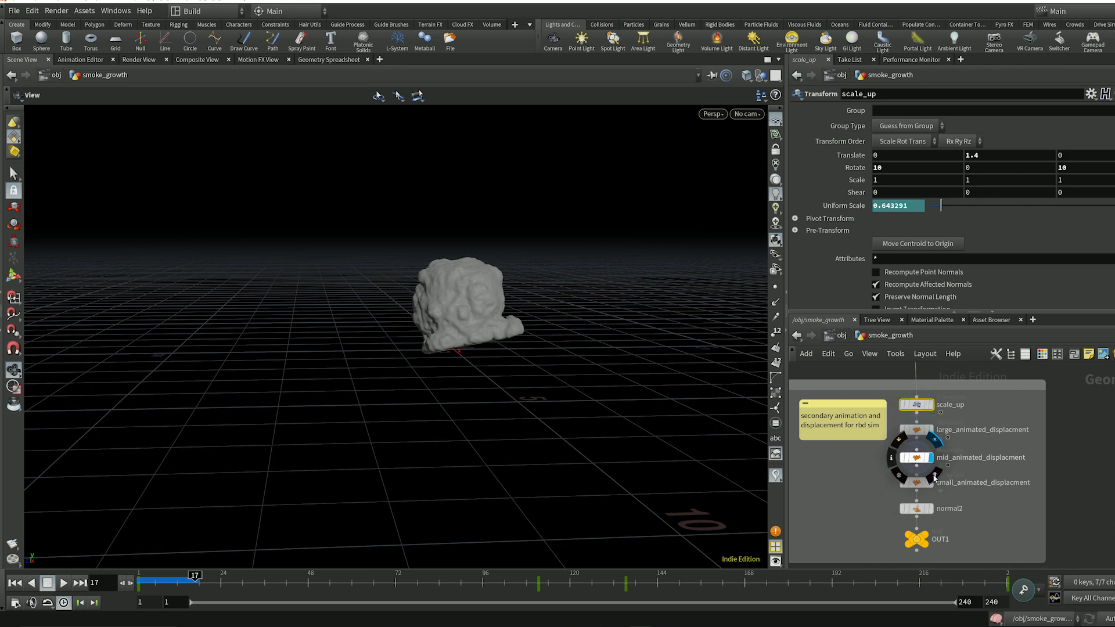
mouse_move(934, 488)
left_click(933, 484)
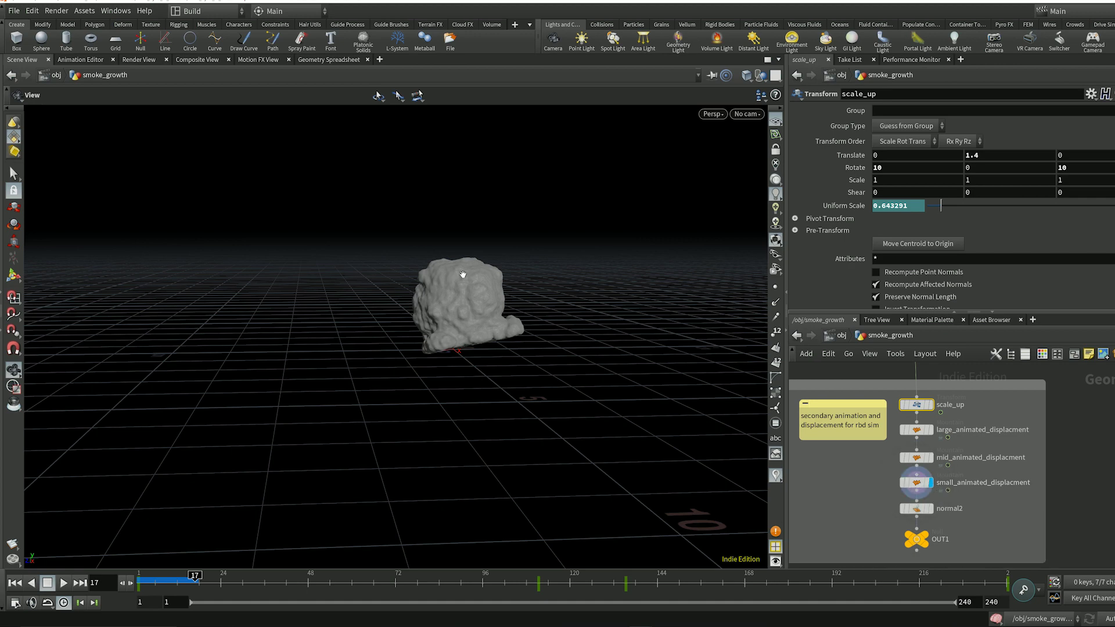
scroll(433, 289, "up", 6)
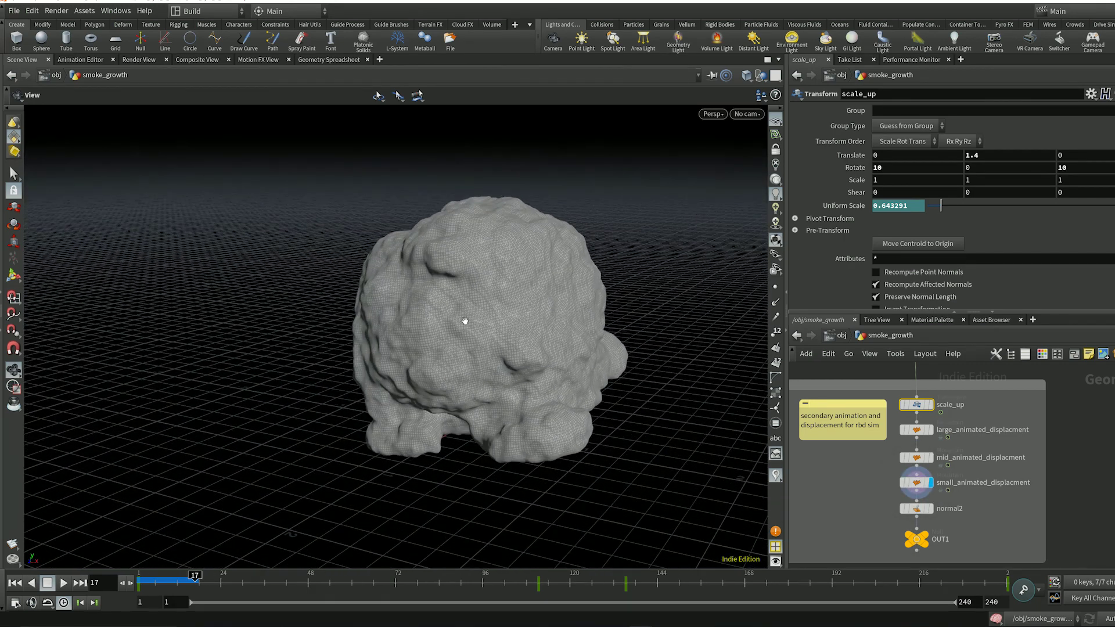
left_click_drag(454, 332, 570, 319)
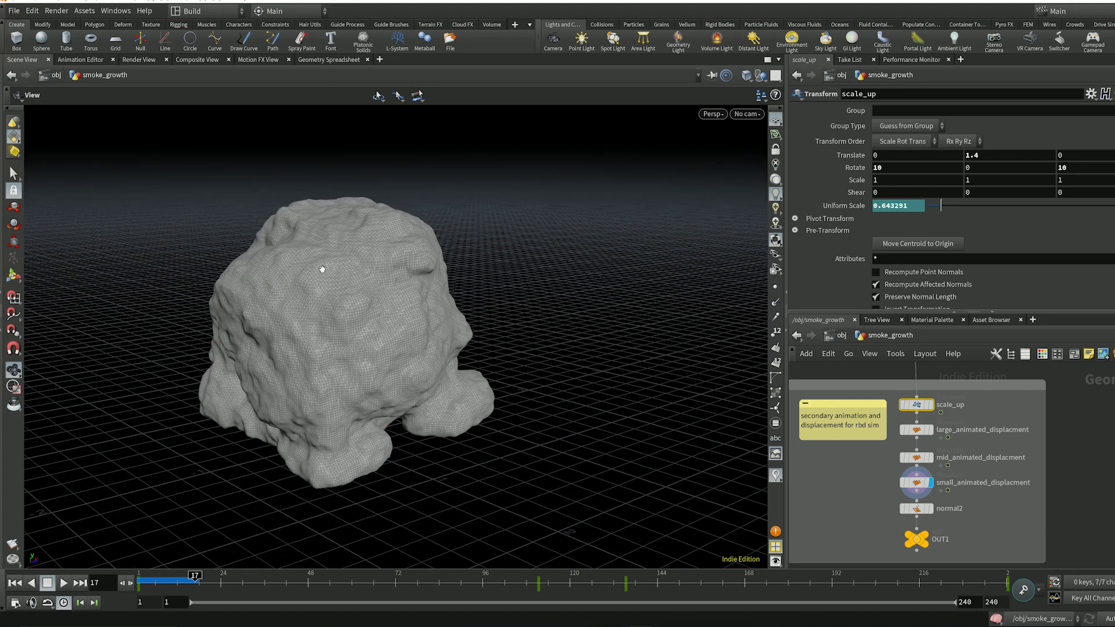
Step: Set the display flag on OUT1 and return the timeline to frame 1
middle_click_drag(1089, 501, 1103, 452)
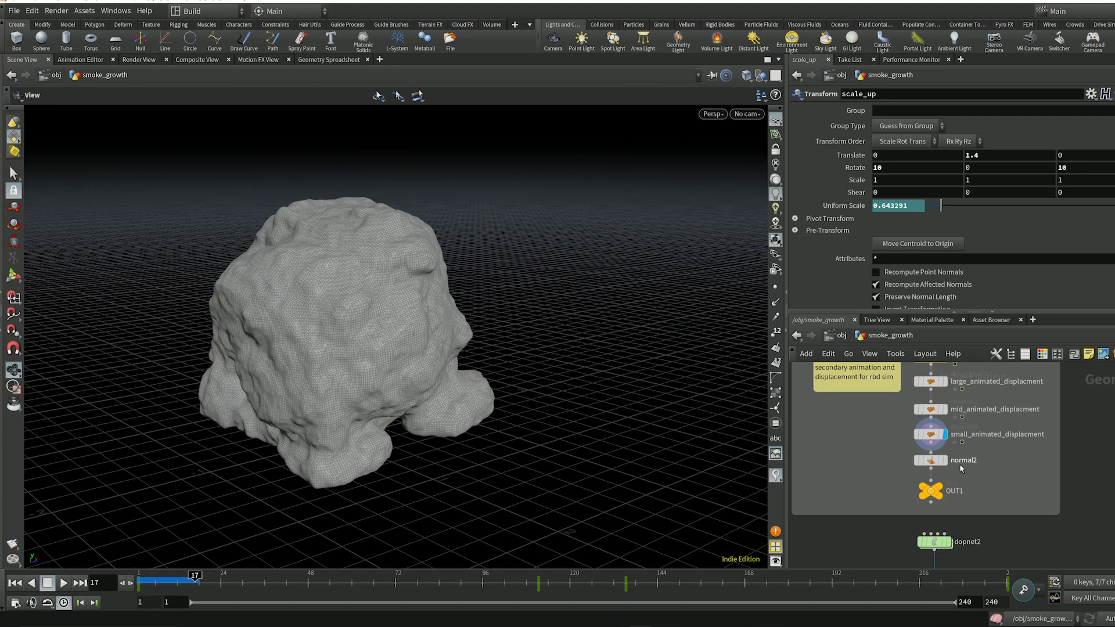
left_click(942, 490)
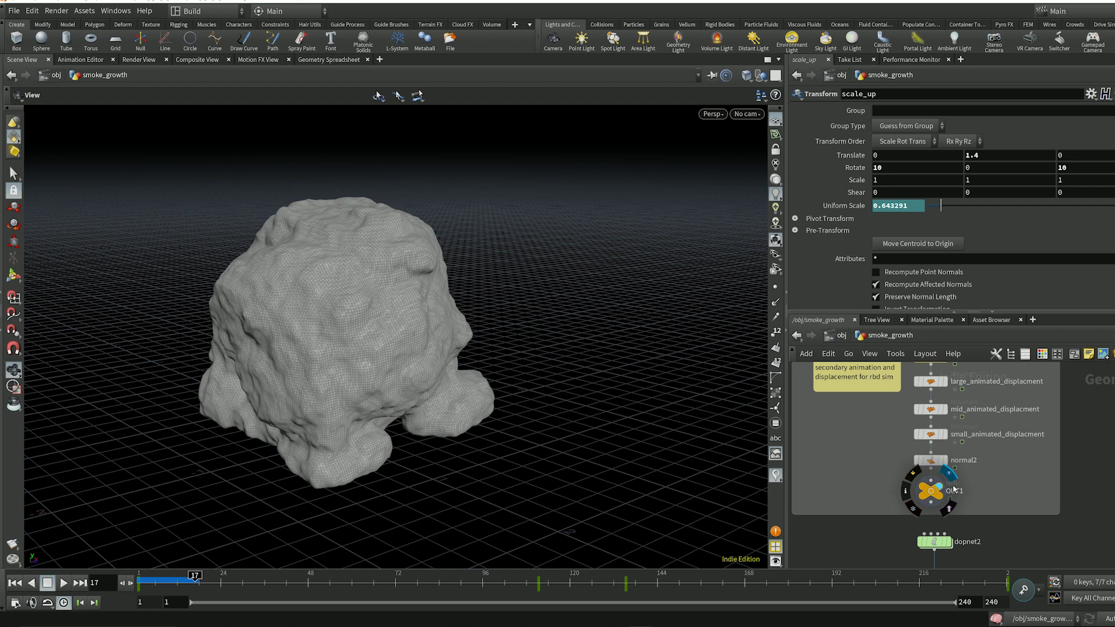
middle_click_drag(1072, 494, 1077, 408)
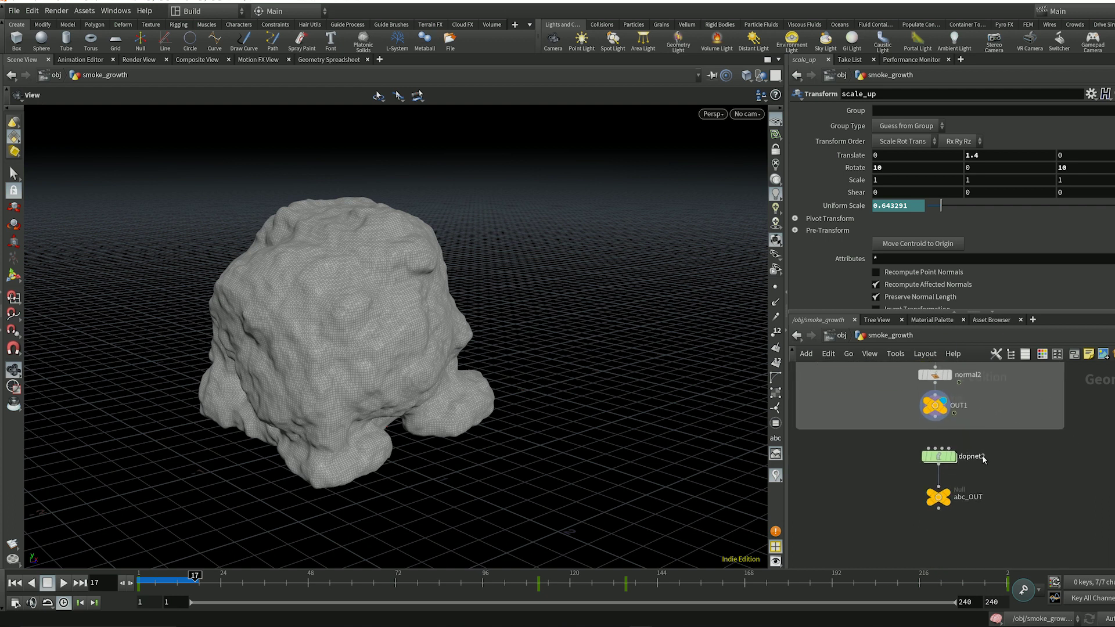
left_click(15, 583)
Step: Dive into dopnet2 and inspect the rigidbodysolver2 settings
double_click(938, 456)
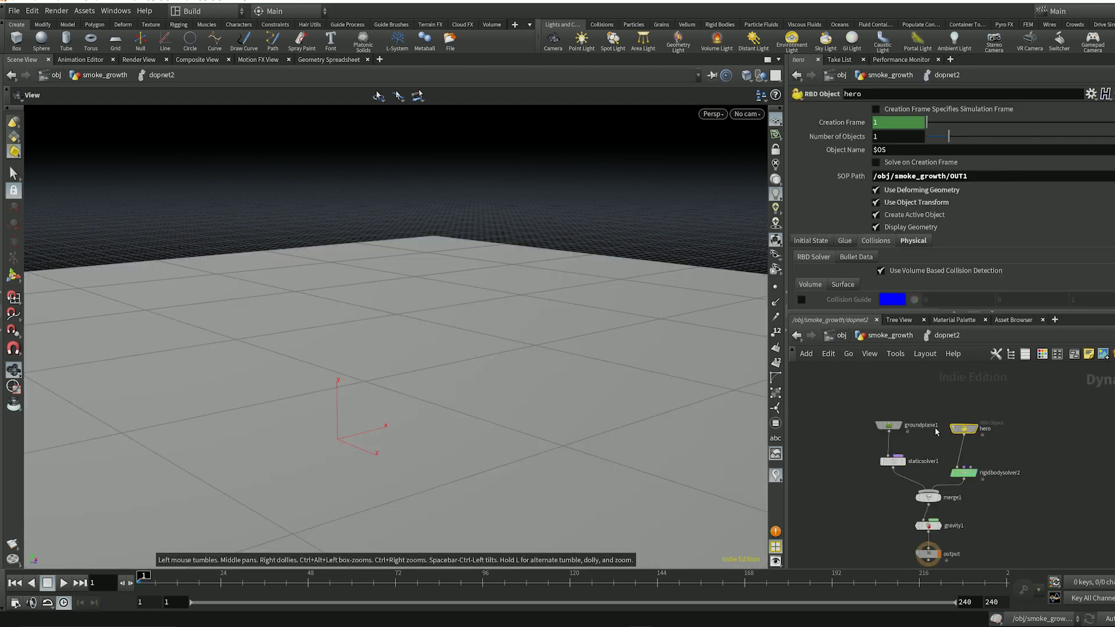
left_click(963, 472)
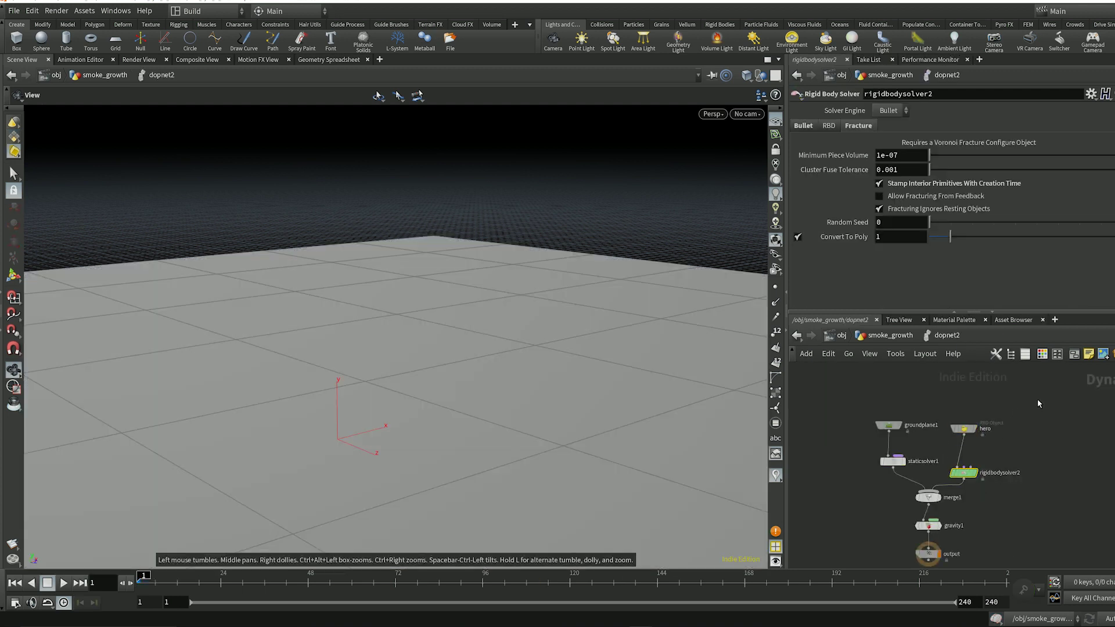
left_click(964, 429)
Step: Review the ground plane, static solver, gravity and output nodes, then select the hero RBD Object
left_click_drag(847, 408, 916, 495)
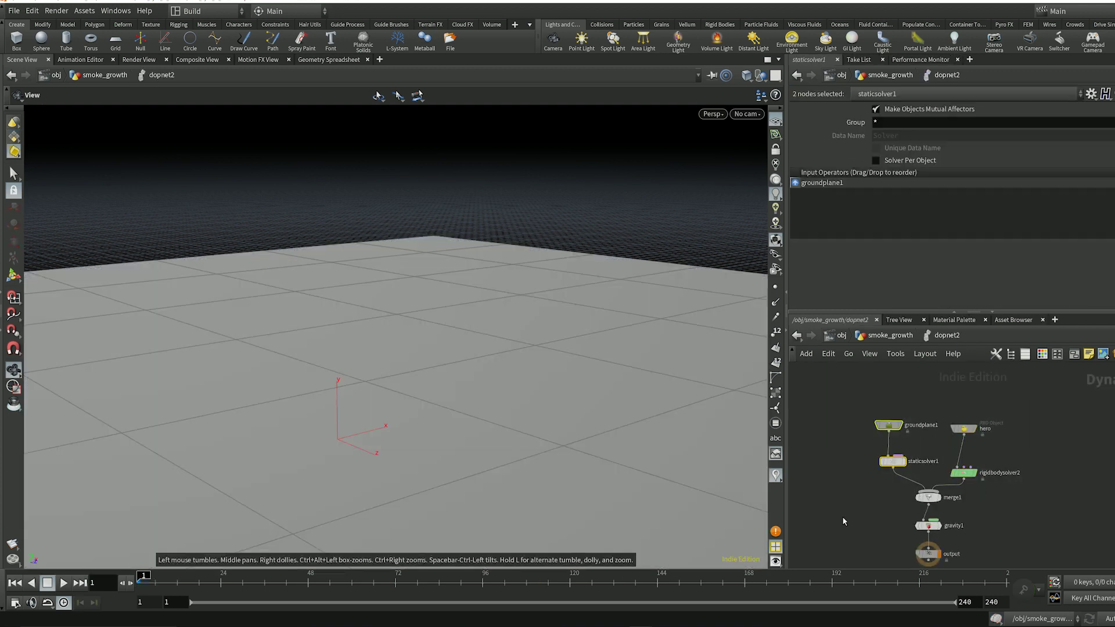
left_click_drag(843, 512, 1005, 559)
left_click(994, 523)
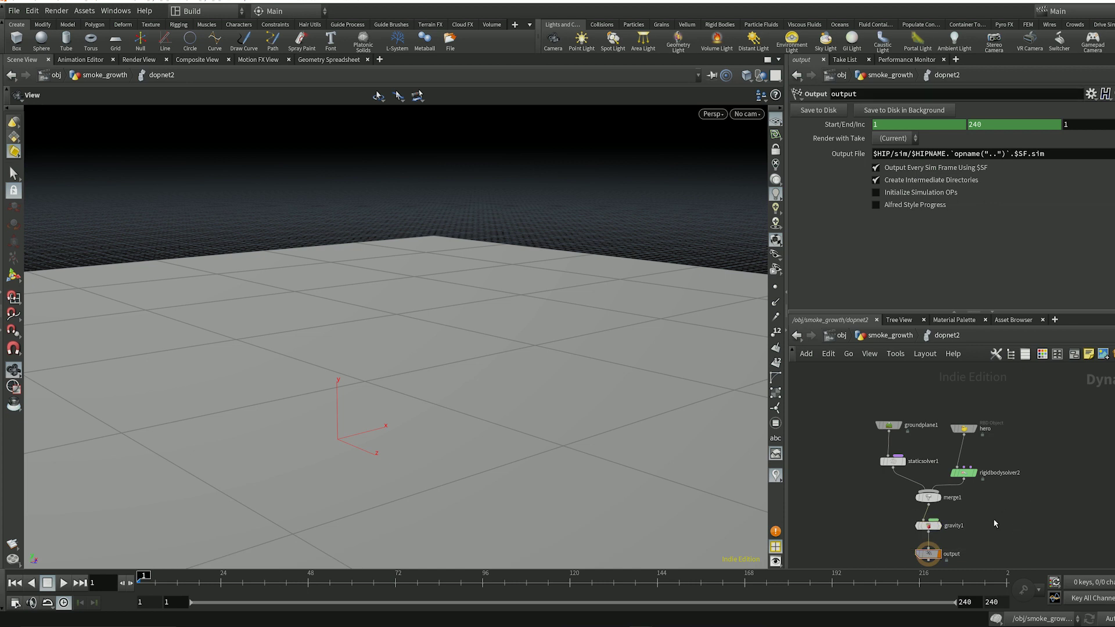
left_click(966, 428)
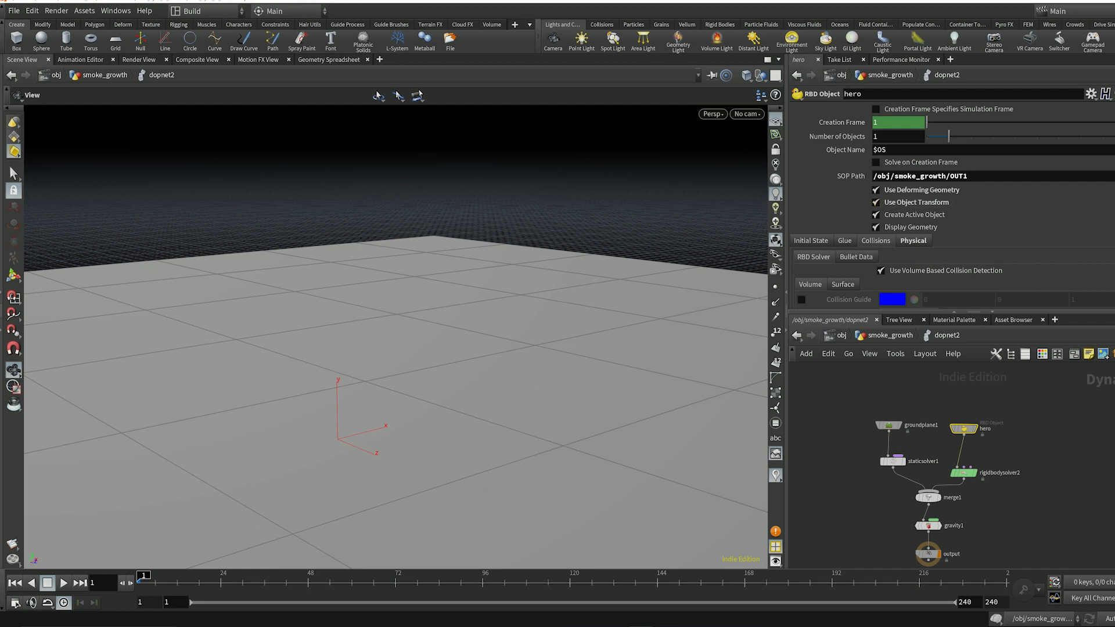
scroll(952, 206, "down", 3)
scroll(952, 206, "up", 3)
left_click(965, 473)
left_click(901, 117)
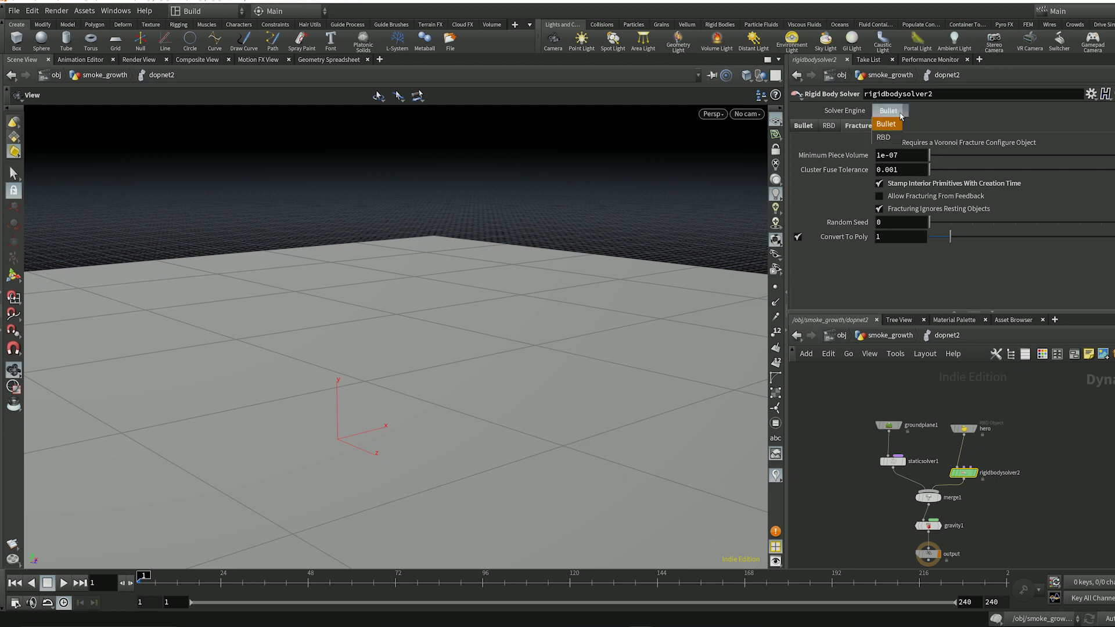
left_click(888, 124)
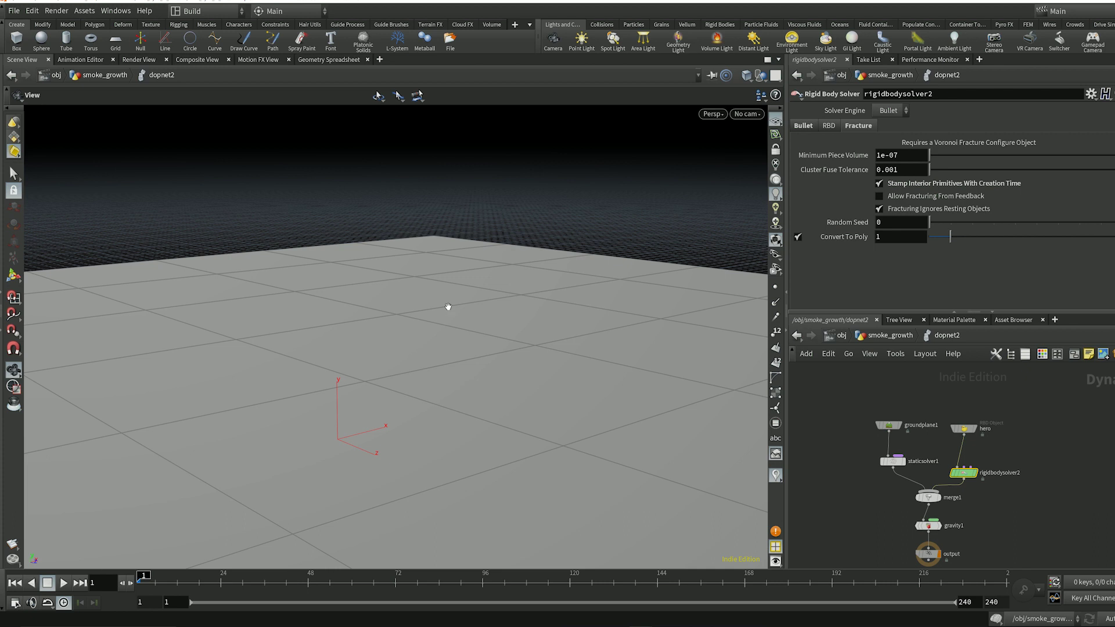
left_click(891, 110)
left_click(888, 110)
left_click(962, 429)
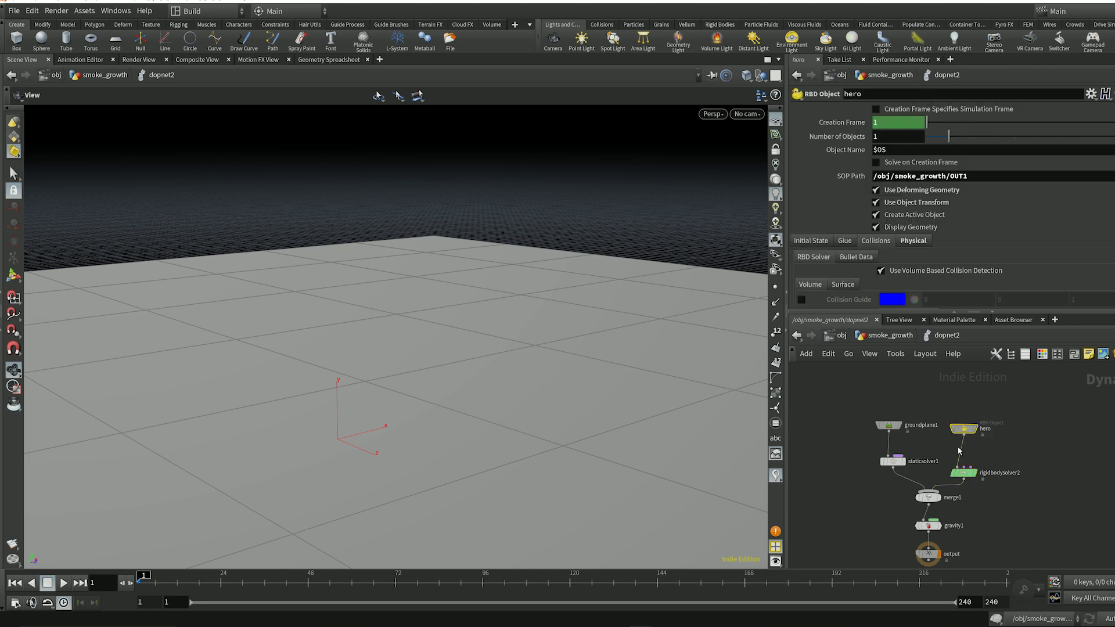
Step: Show the hero's Collisions > Bullet Data settings and play the simulation to frame 10
scroll(1039, 183, "down", 3)
left_click(866, 184)
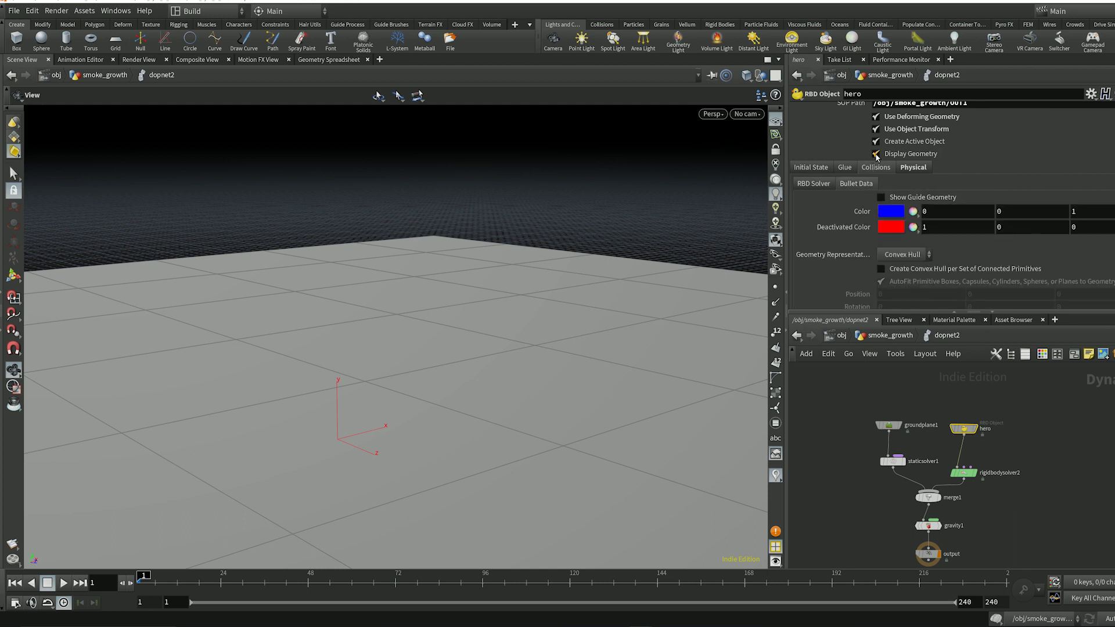
left_click(64, 583)
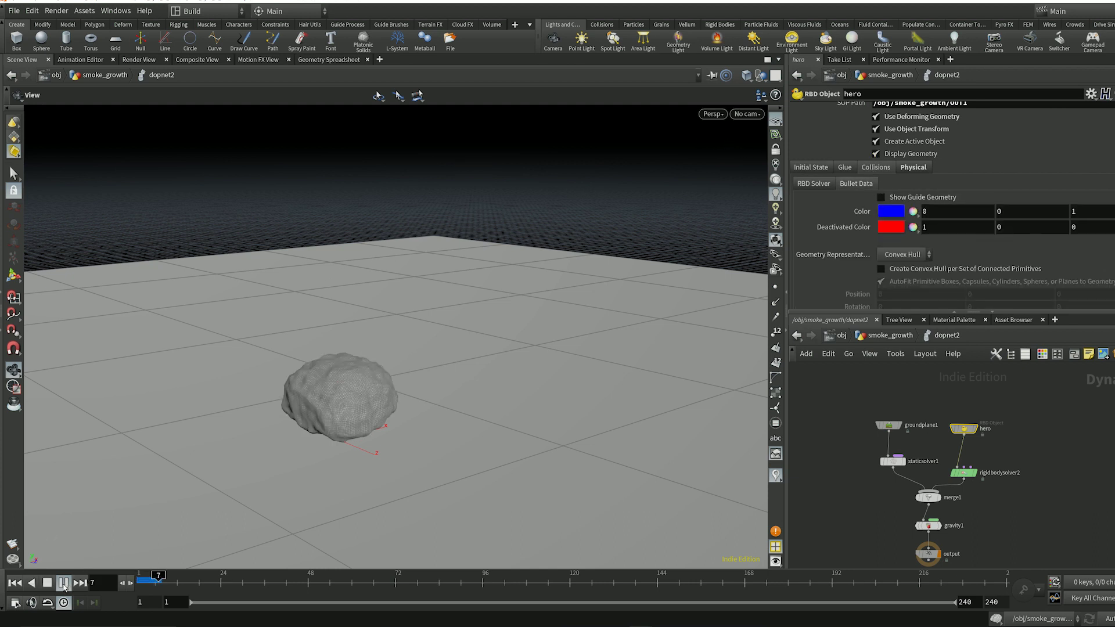
left_click(64, 583)
Step: Uncheck Display Geometry and check Show Guide Geometry to reveal the blue convex hull
left_click(876, 154)
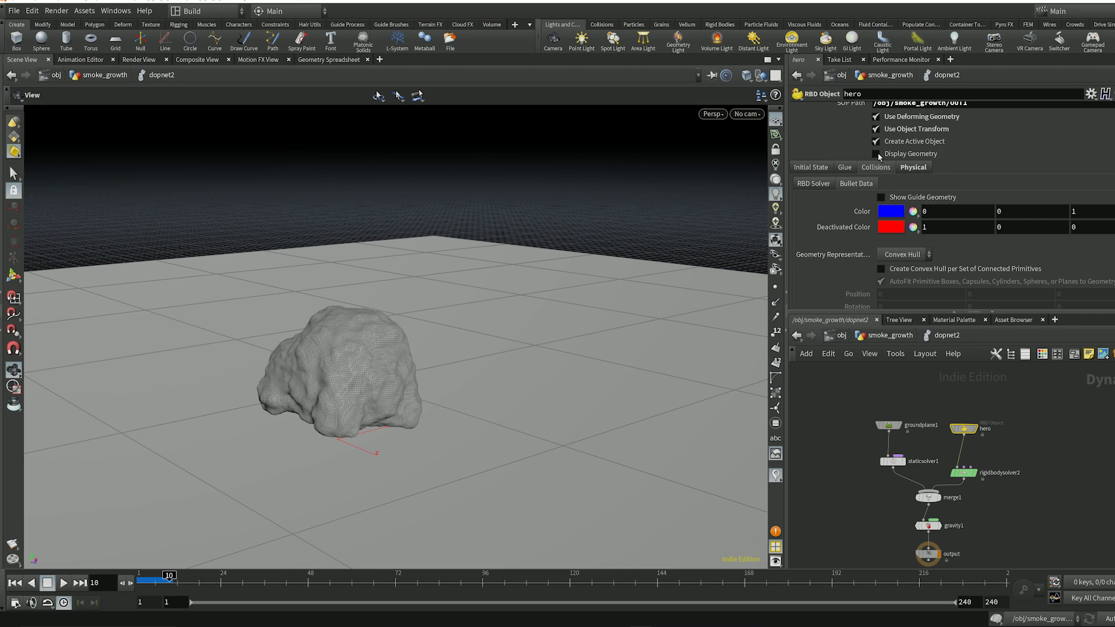
left_click(881, 197)
left_click_drag(401, 315, 350, 343)
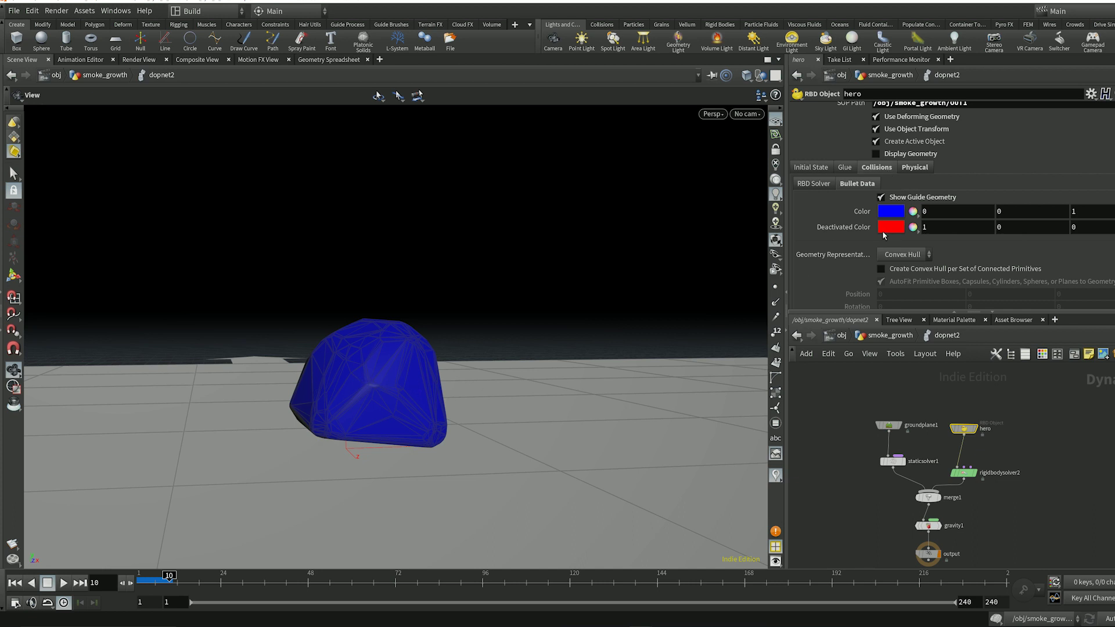
Step: Swap the convex-hull guide for the solver's volume-based collision guide and inspect the blue volume
left_click(881, 197)
left_click(819, 184)
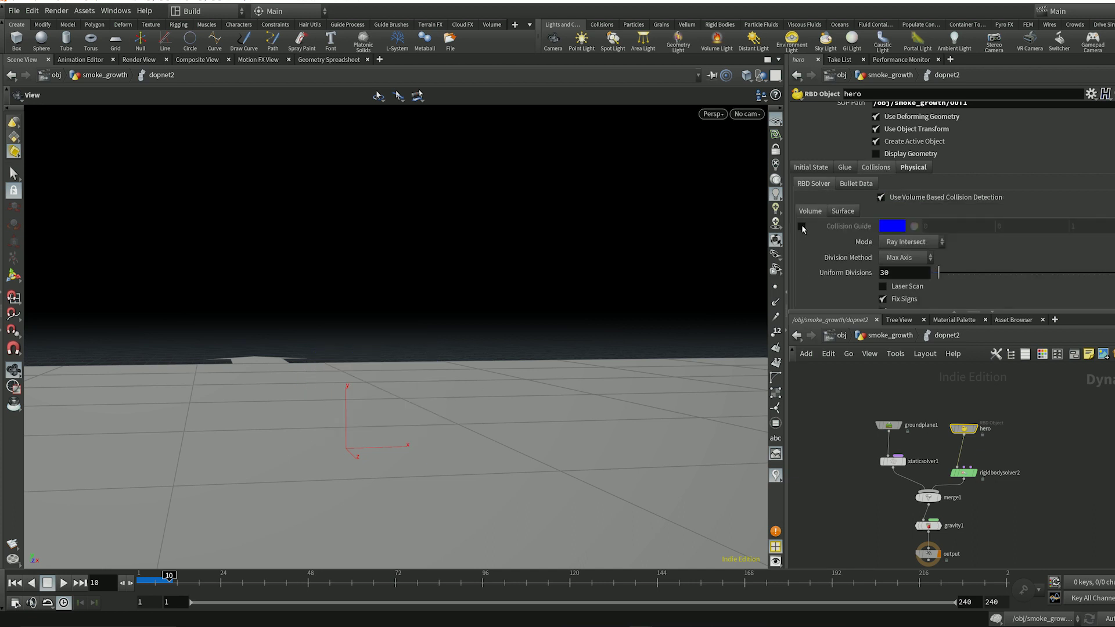
left_click(802, 226)
left_click_drag(386, 358, 344, 410)
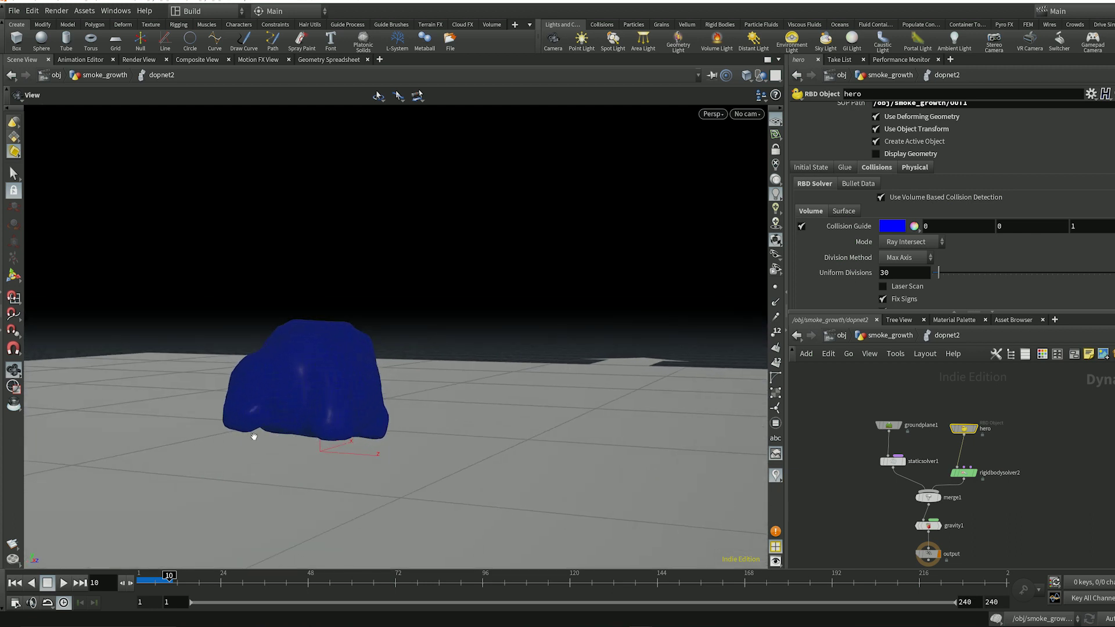
left_click_drag(346, 378, 463, 435)
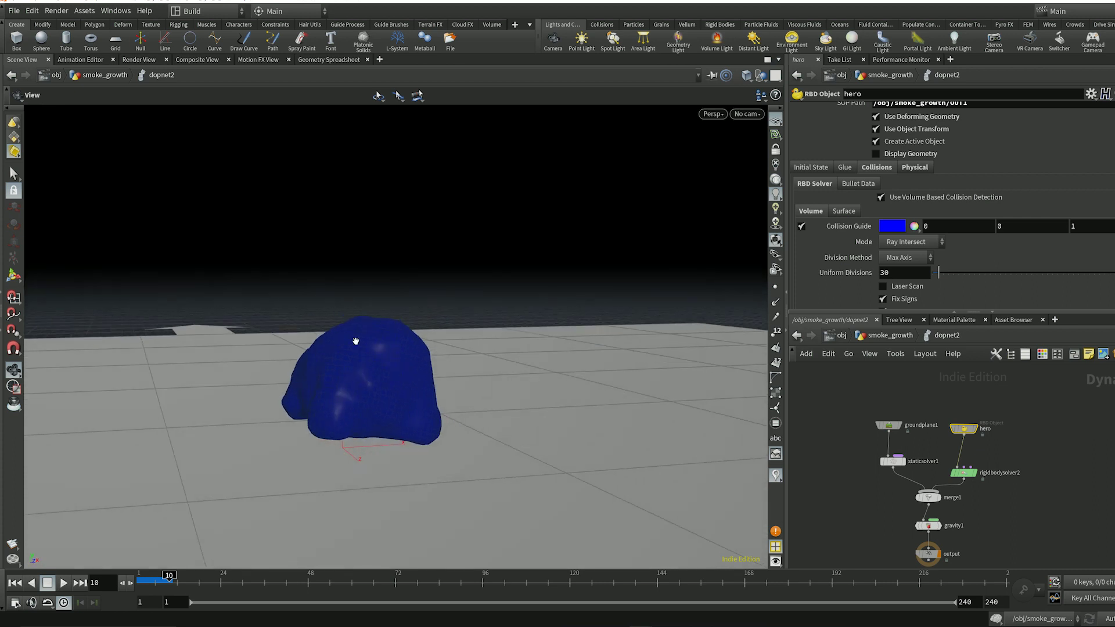
left_click_drag(356, 341, 653, 366)
left_click_drag(676, 364, 367, 400)
middle_click_drag(367, 399, 431, 372)
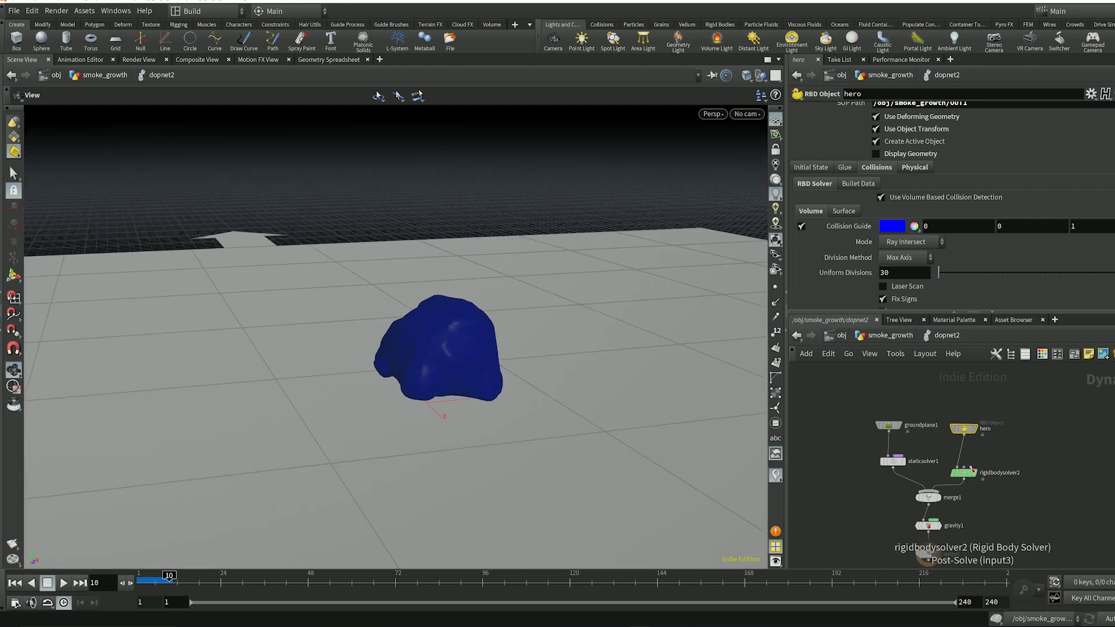
Step: Turn off the hero's collision guide and turn Display Geometry back on
middle_click_drag(915, 521, 930, 498)
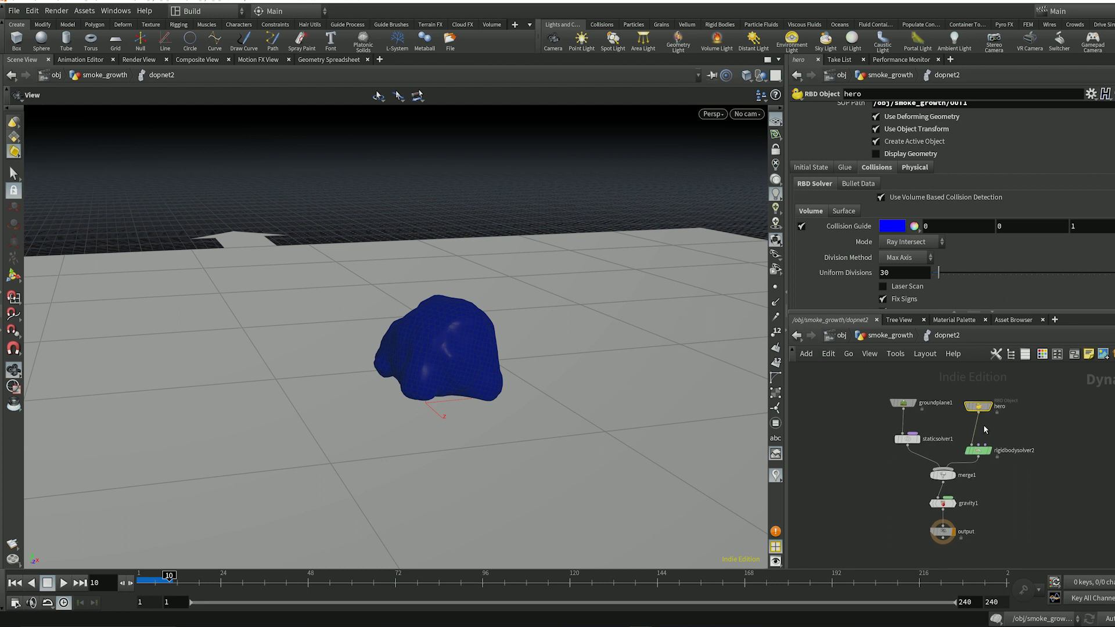
left_click(801, 226)
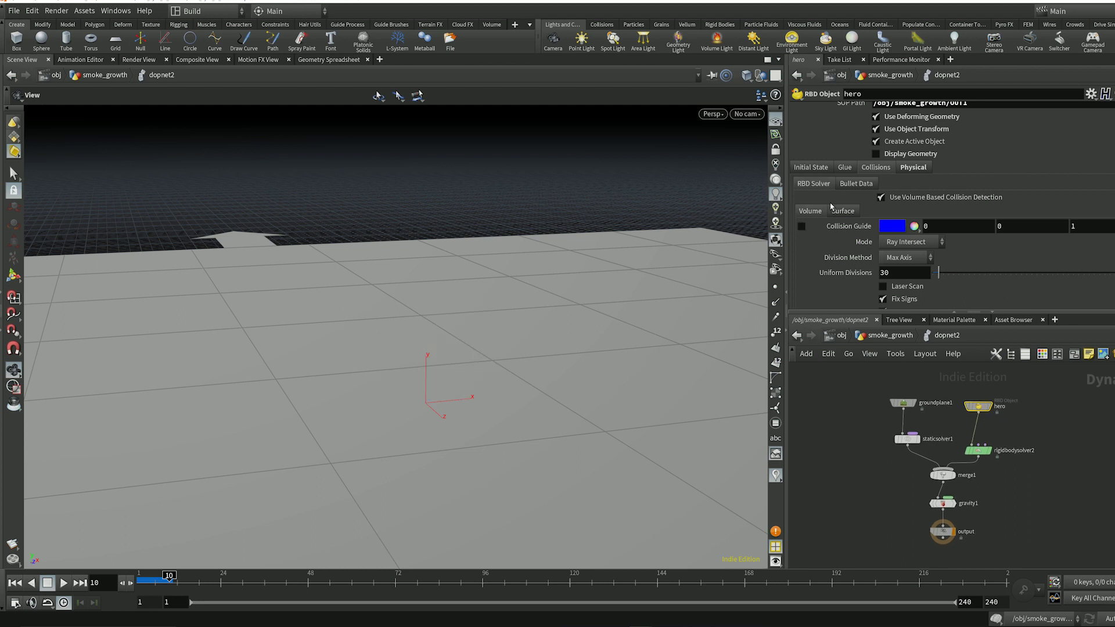
left_click(875, 154)
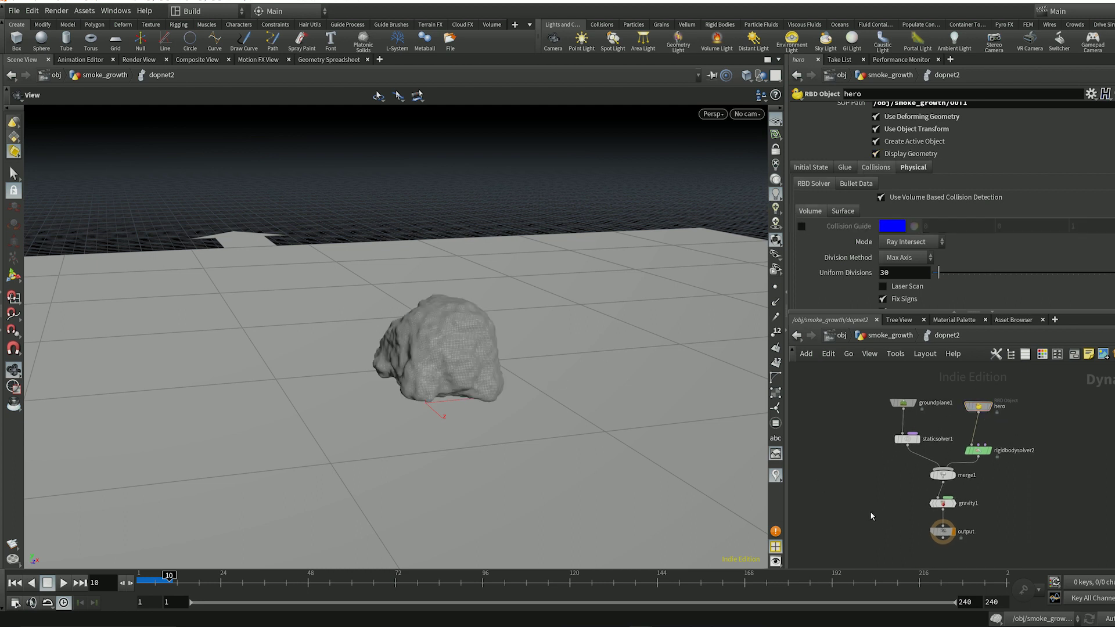
key("u")
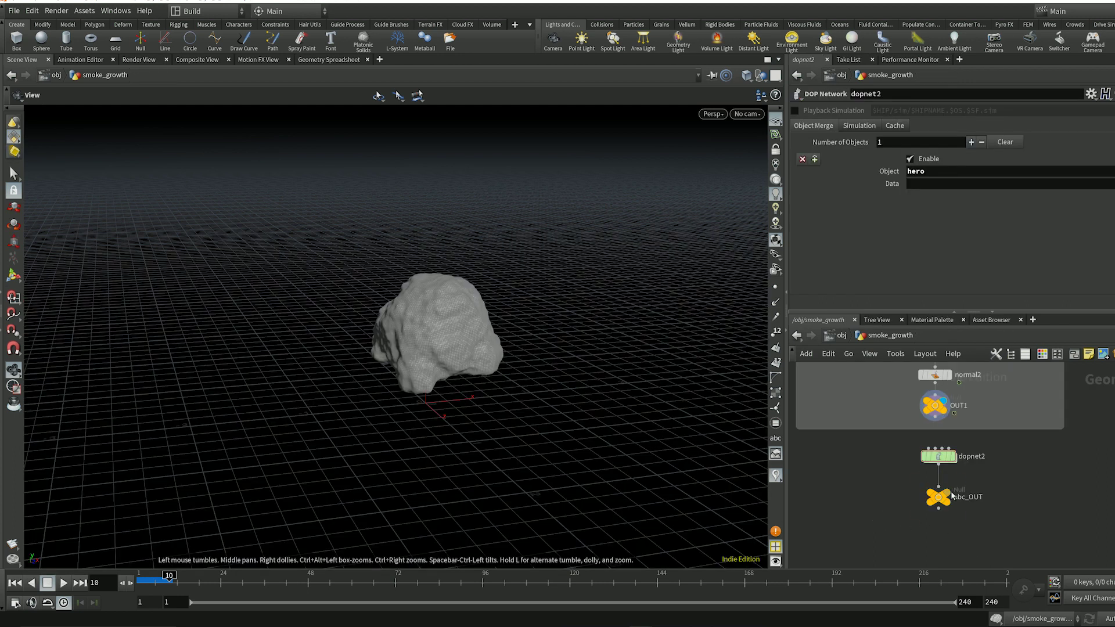
Step: Set the display flag on abc_OUT and orbit around the simulated rock
left_click(946, 497)
left_click_drag(577, 420, 552, 391)
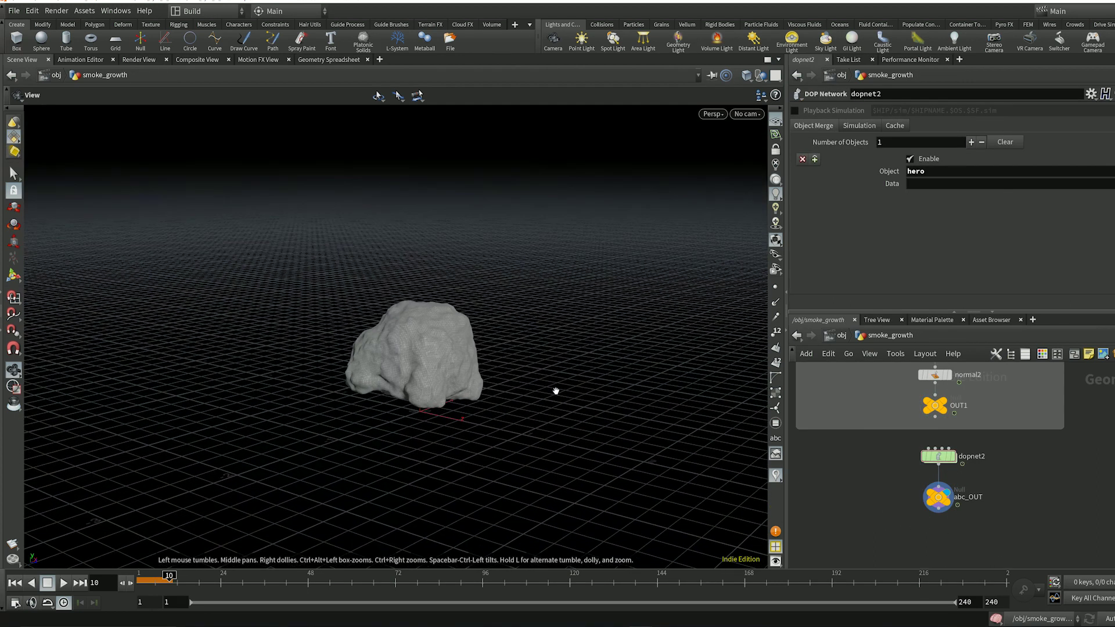
left_click_drag(889, 492, 979, 521)
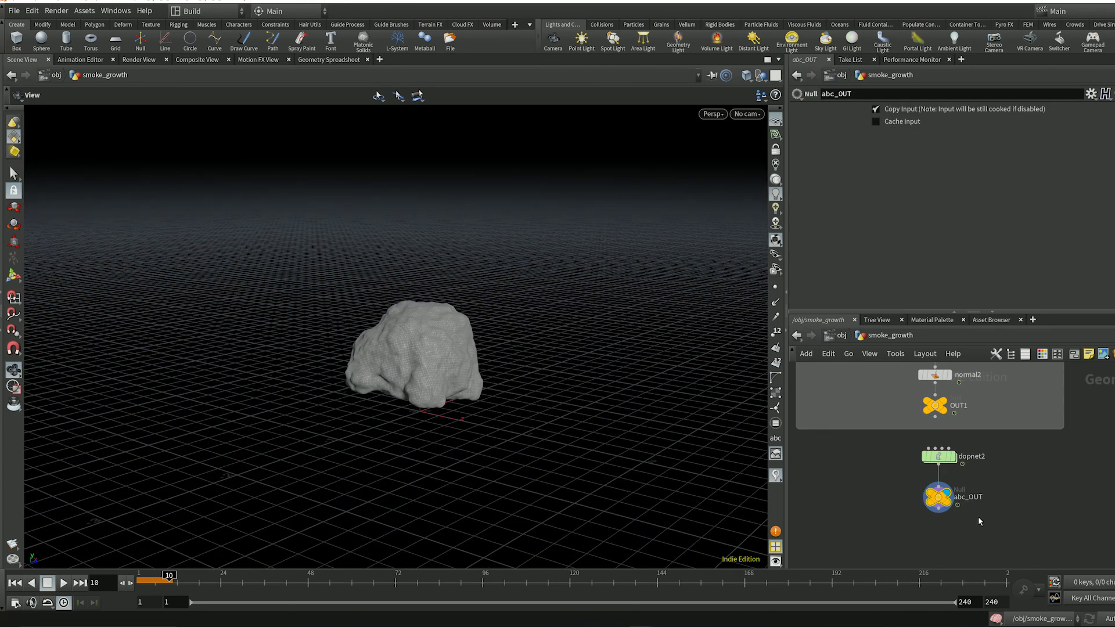
Step: Bring up the File > Export > Alembic options for the simulation
left_click(14, 11)
mouse_move(100, 212)
left_click(165, 212)
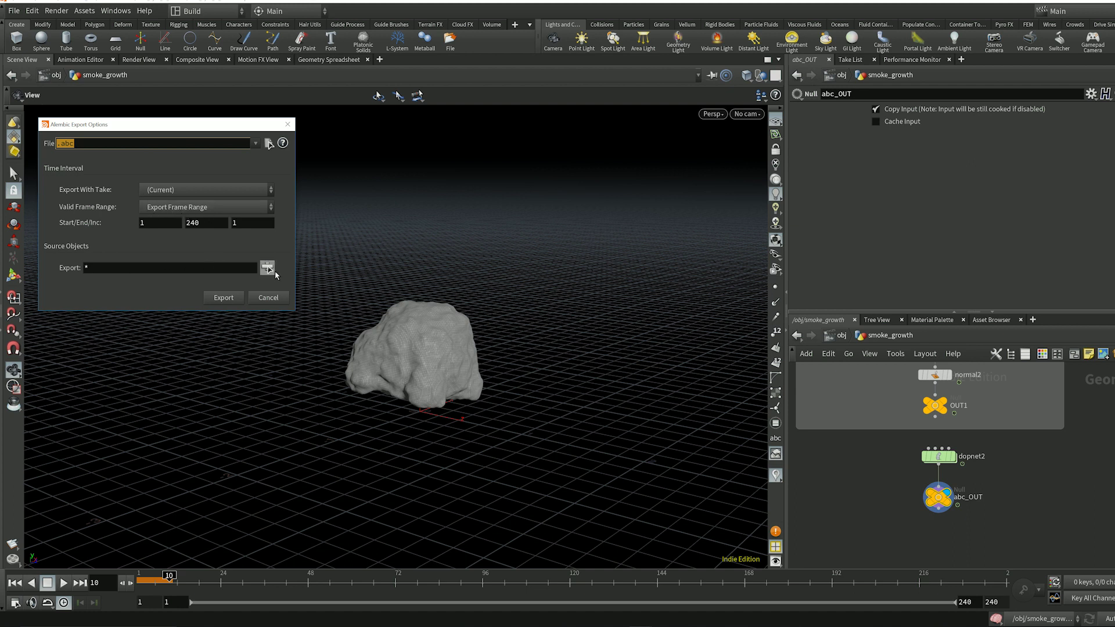
left_click(284, 299)
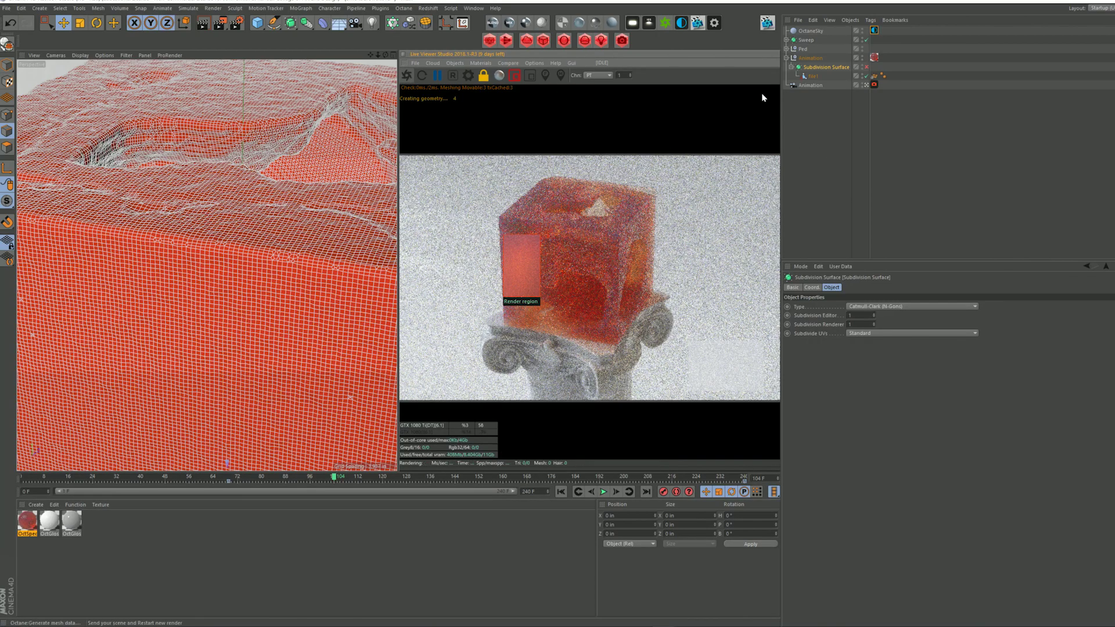
Step: Deselect, frame the whole column, go to frame 108 and pause the Octane Live Viewer
left_click(263, 219)
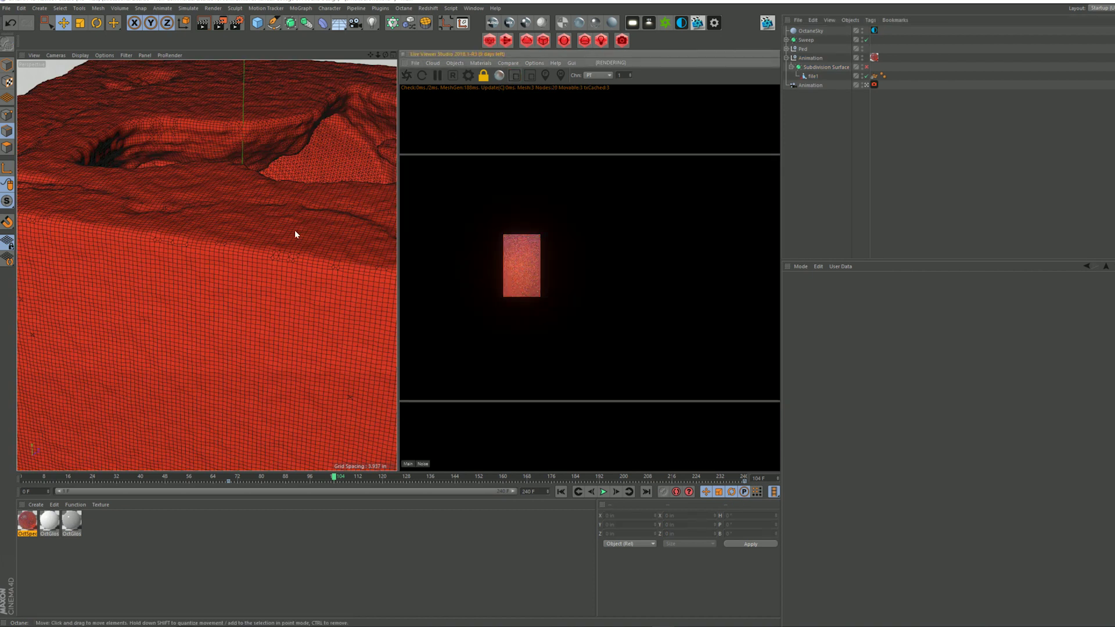
scroll(280, 222, "down", 10)
middle_click_drag(281, 269, 228, 267, "alt")
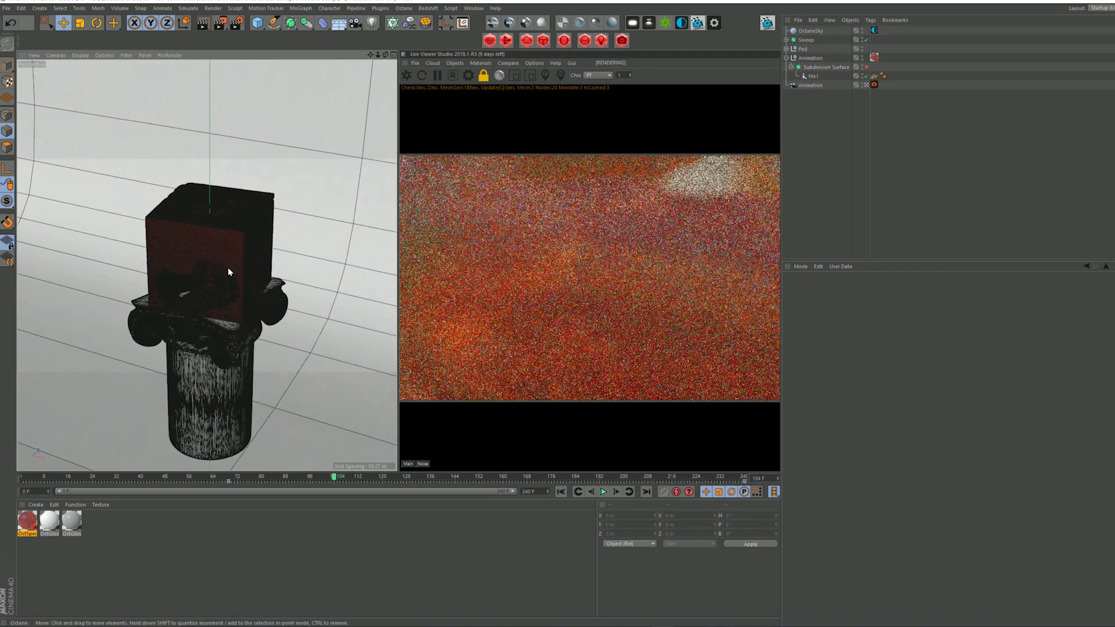
left_click(346, 479)
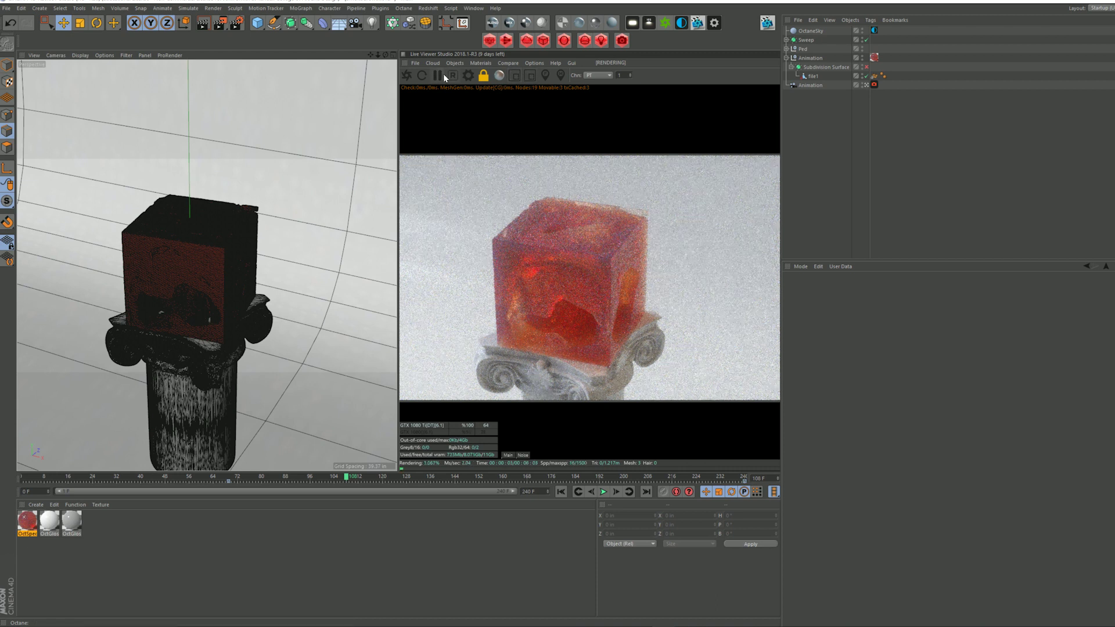
left_click(438, 75)
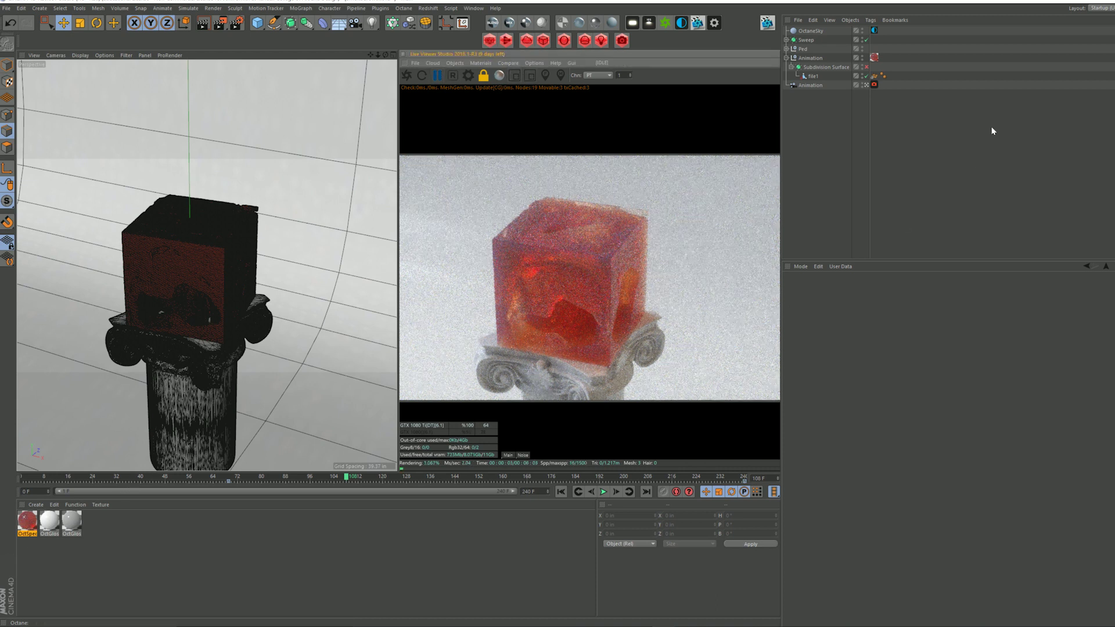
Step: Show the OctaneSky environment settings and its HDRI image texture
left_click(874, 30)
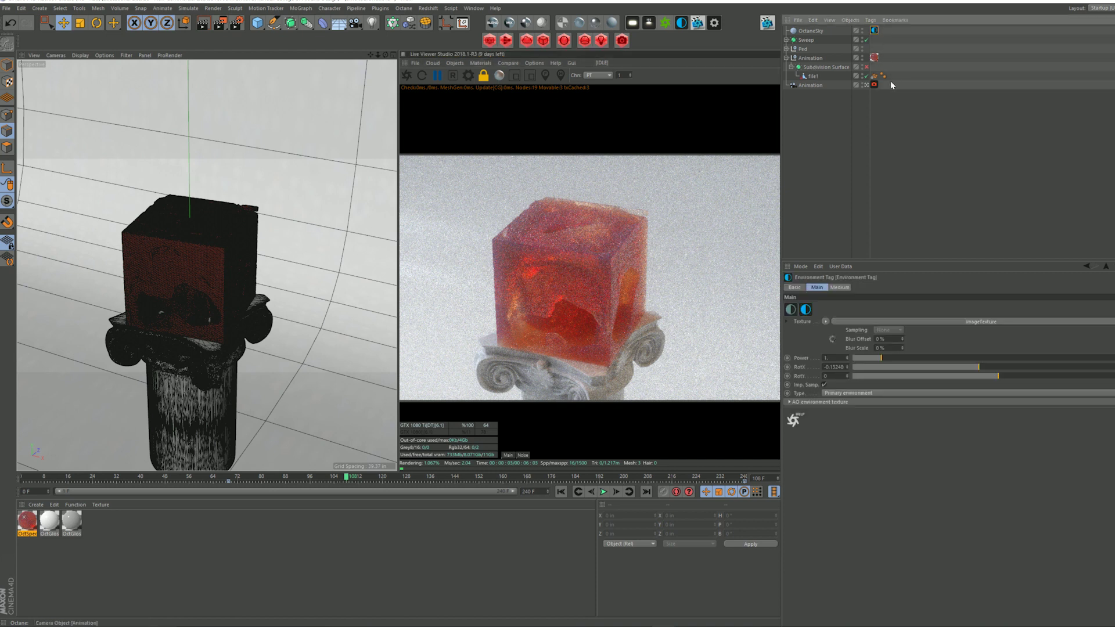
left_click(837, 336)
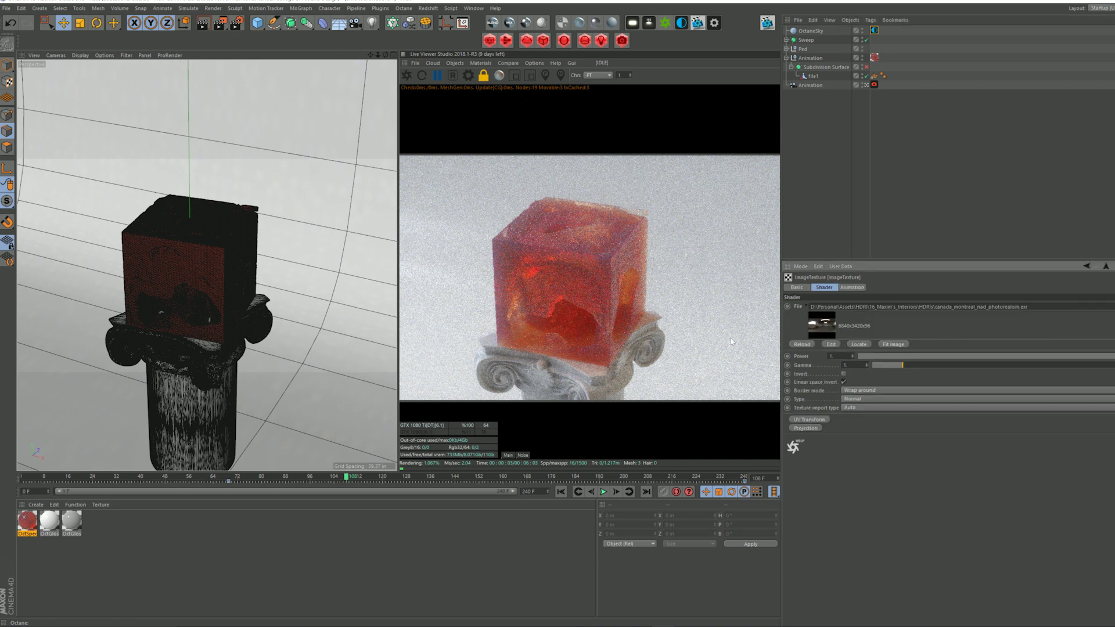
double_click(27, 521)
Step: Open the OctSpecular Node Editor and inspect the Marble and Triplanar nodes
left_click(168, 170)
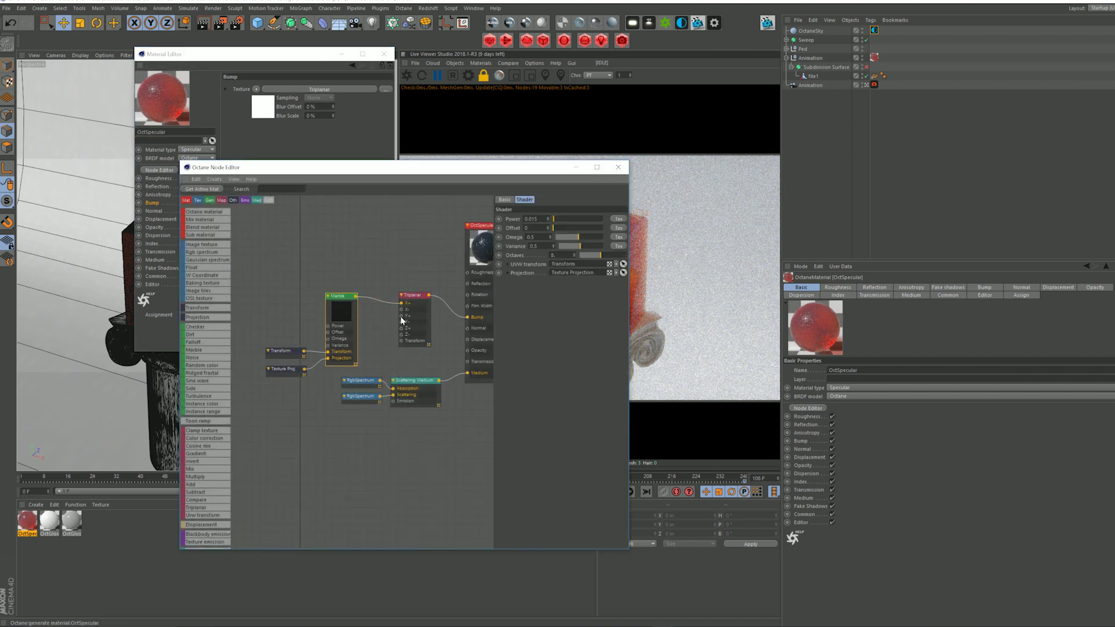
left_click_drag(281, 316, 313, 387)
left_click(340, 299)
left_click(414, 297)
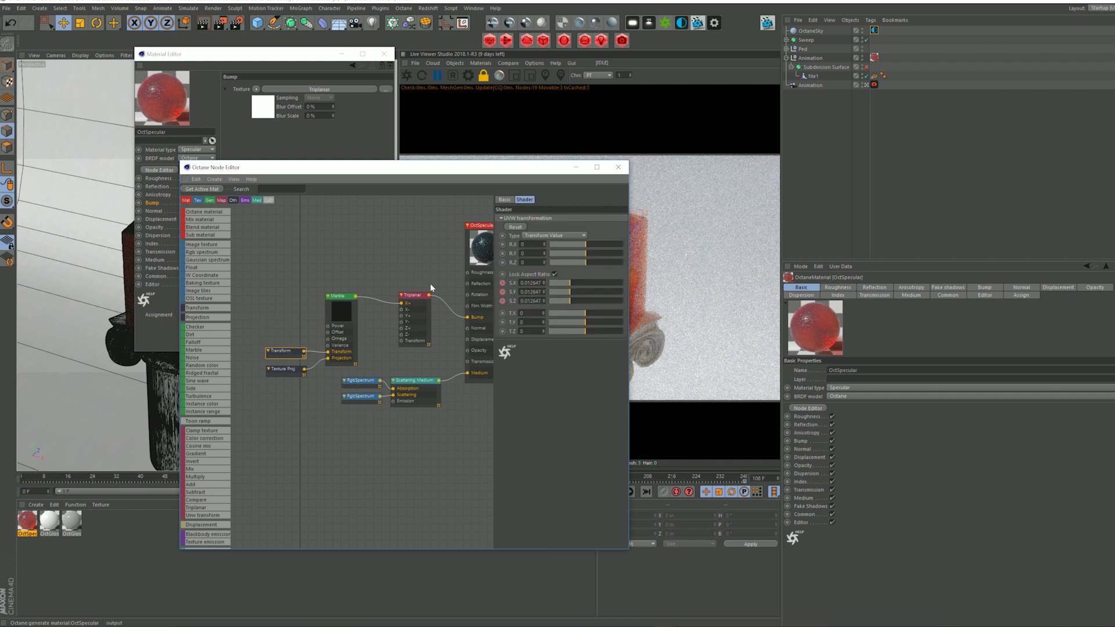
Step: Check the Scattering Medium (density 600, step length 4) and move the node window aside
left_click(340, 308)
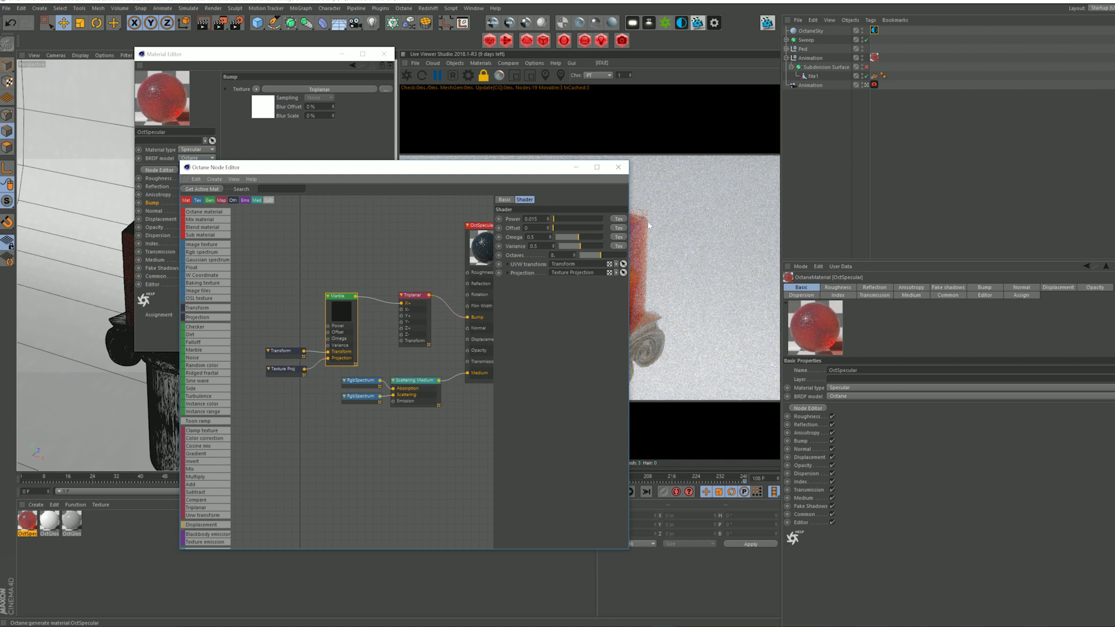
left_click(416, 386)
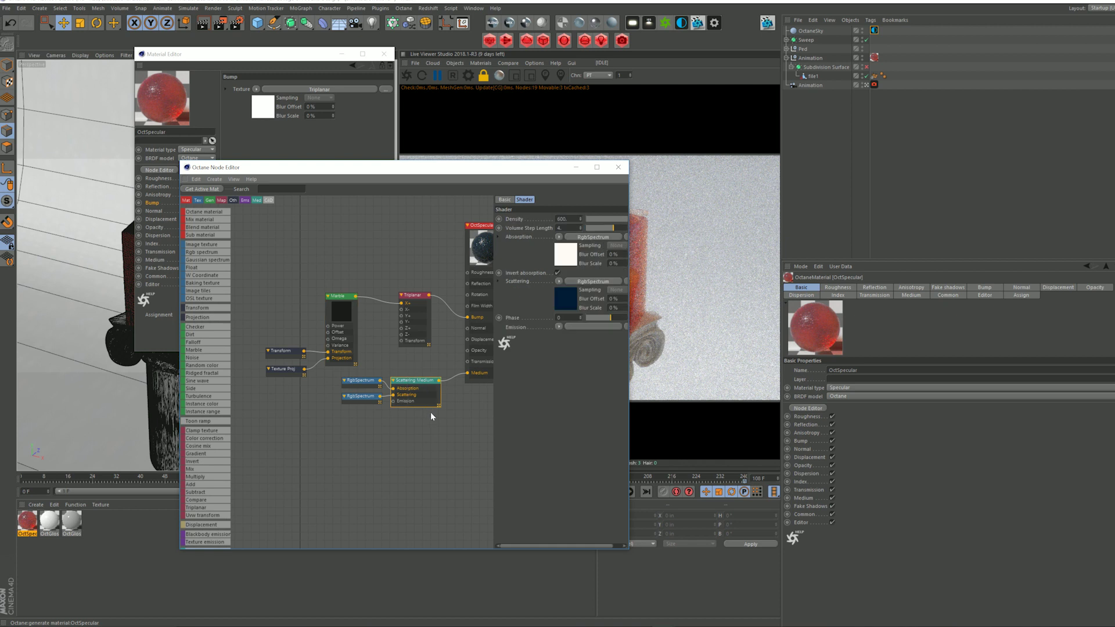
left_click_drag(364, 169, 201, 135)
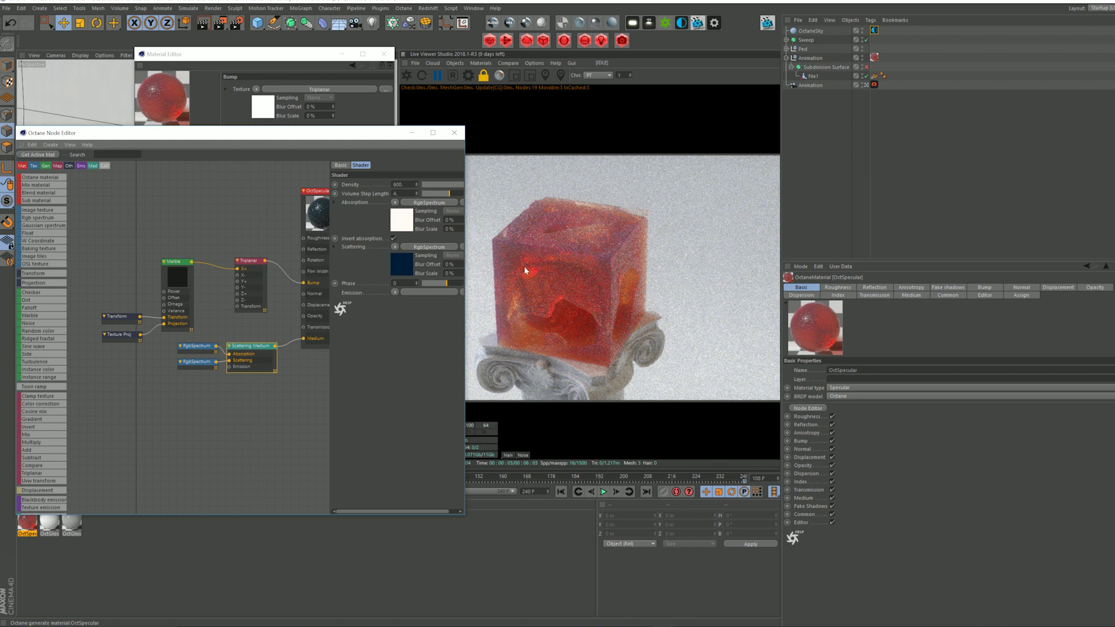
Step: Check the dark-blue scattering RgbSpectrum colour in the Color Picker and confirm it
left_click(197, 363)
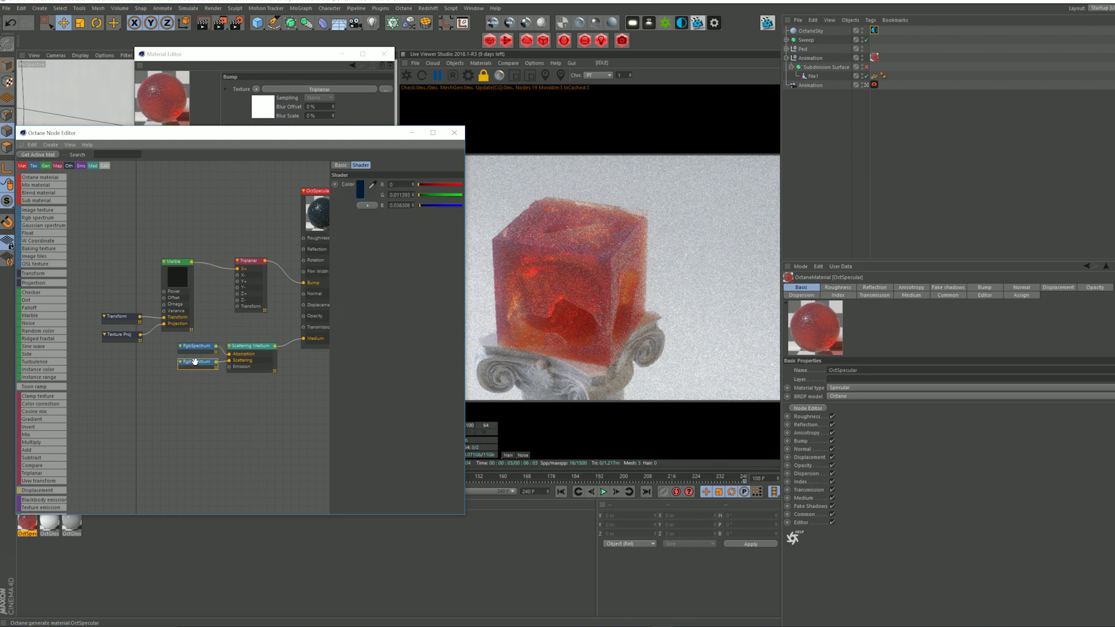
left_click(360, 189)
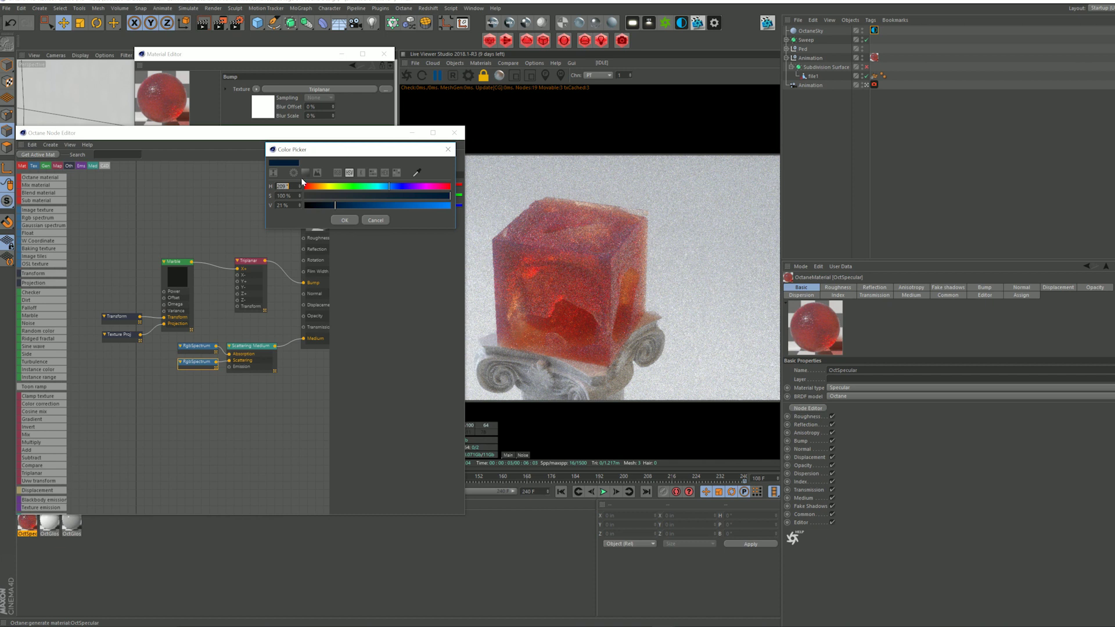
left_click(344, 220)
Step: Check the near-white absorption colour, then close the Node Editor
left_click(196, 346)
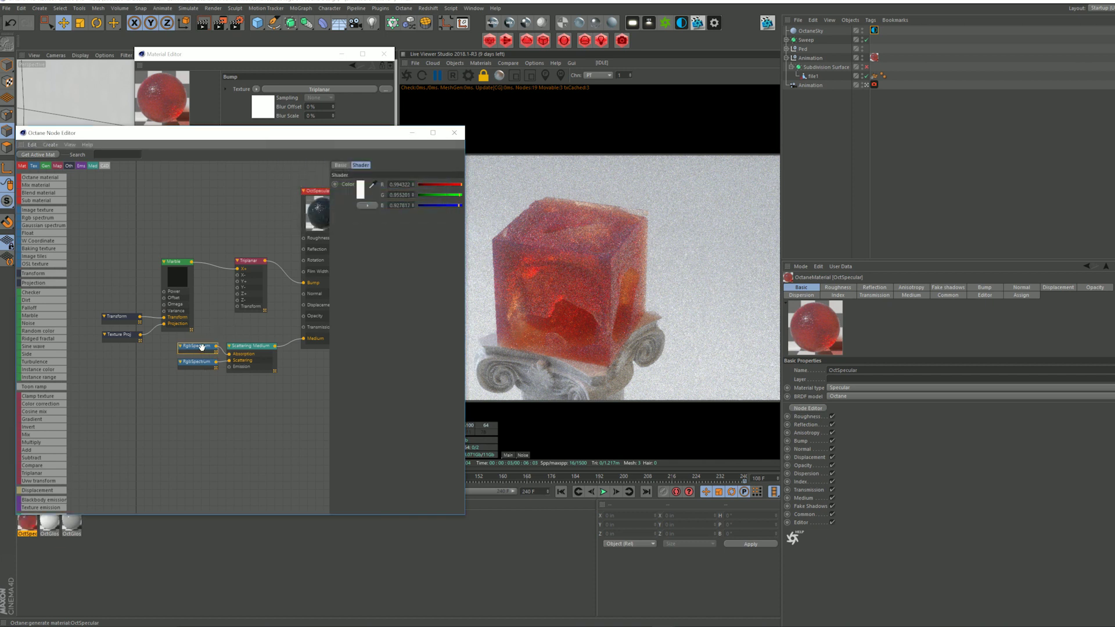
left_click(361, 189)
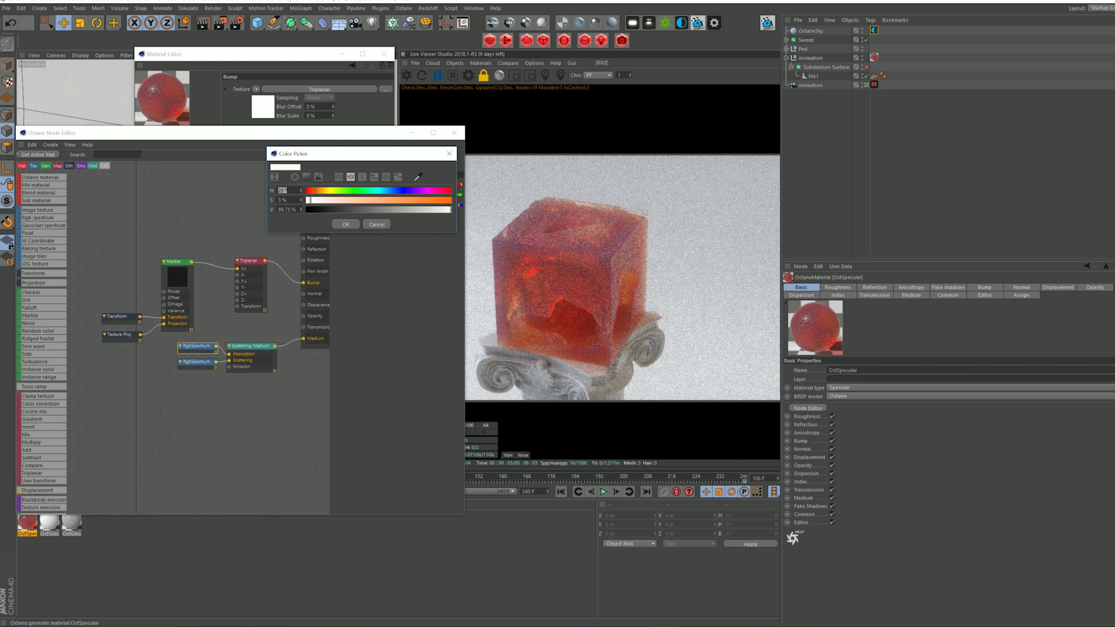
left_click(345, 224)
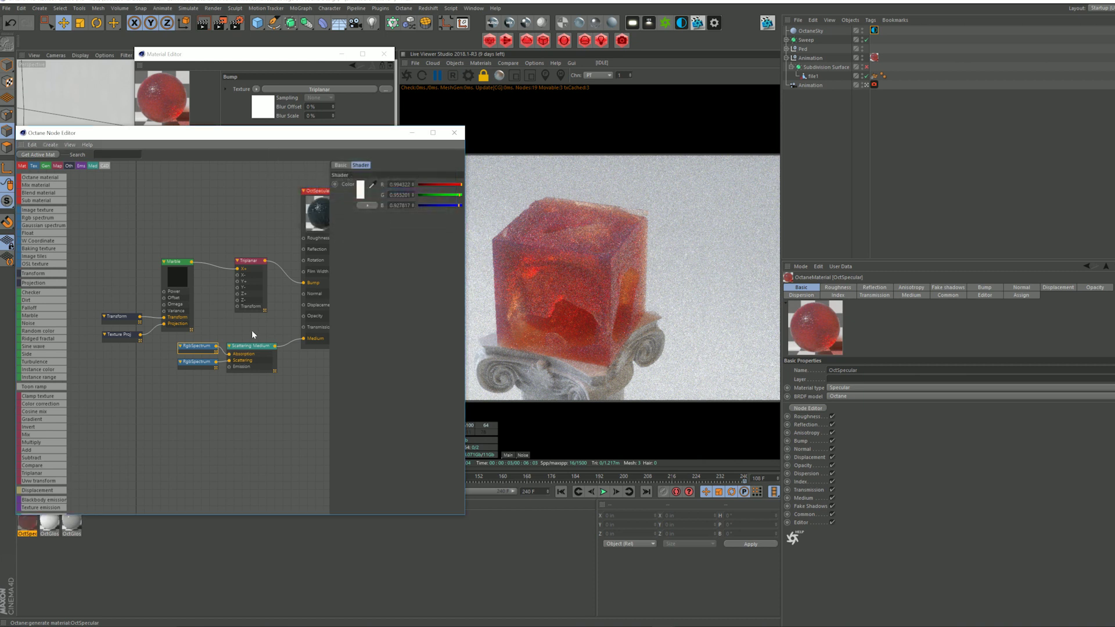
left_click(247, 363)
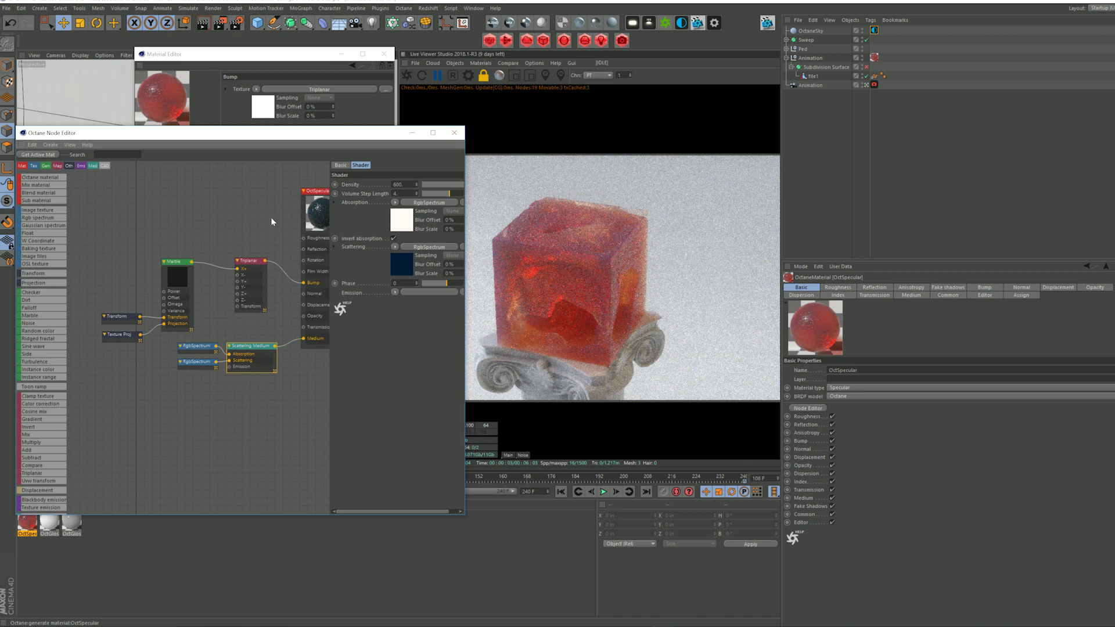
left_click(454, 132)
left_click(384, 54)
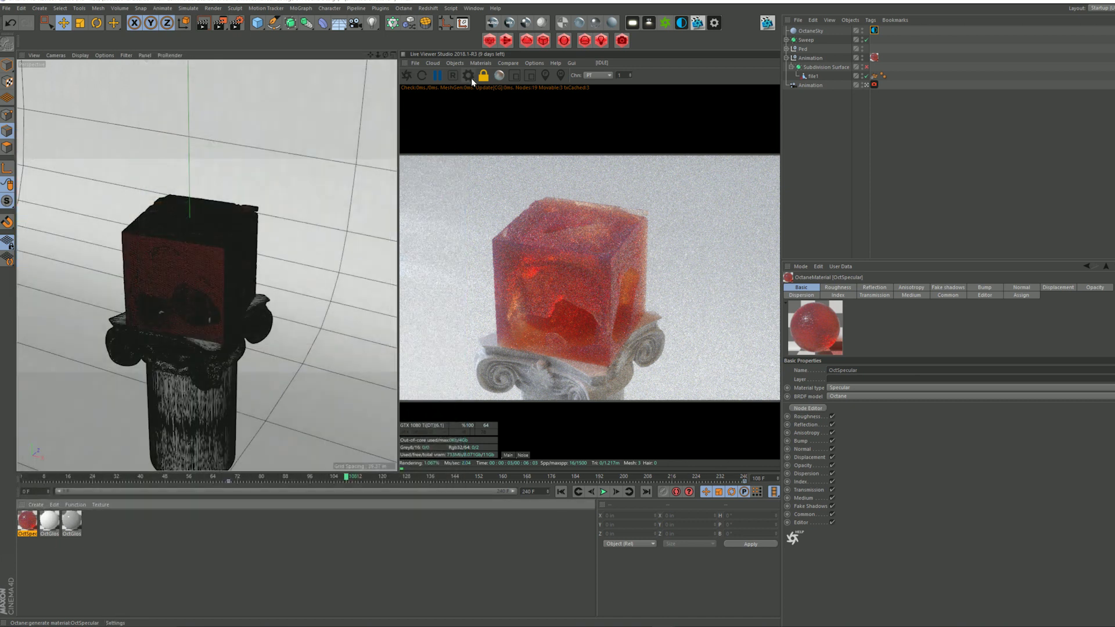
left_click(469, 76)
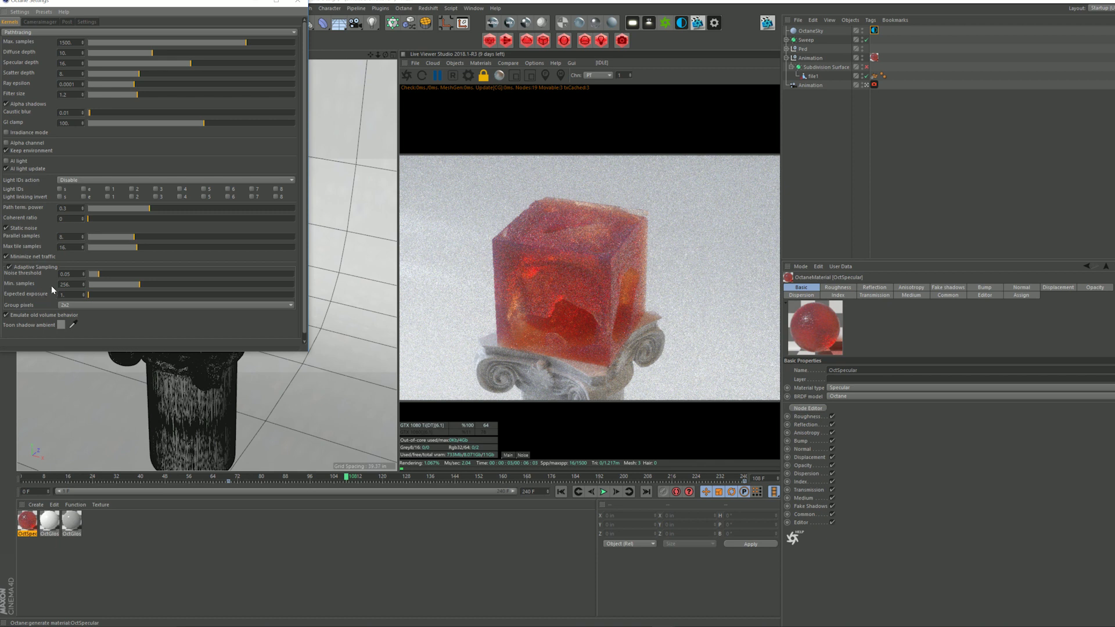
left_click(298, 1)
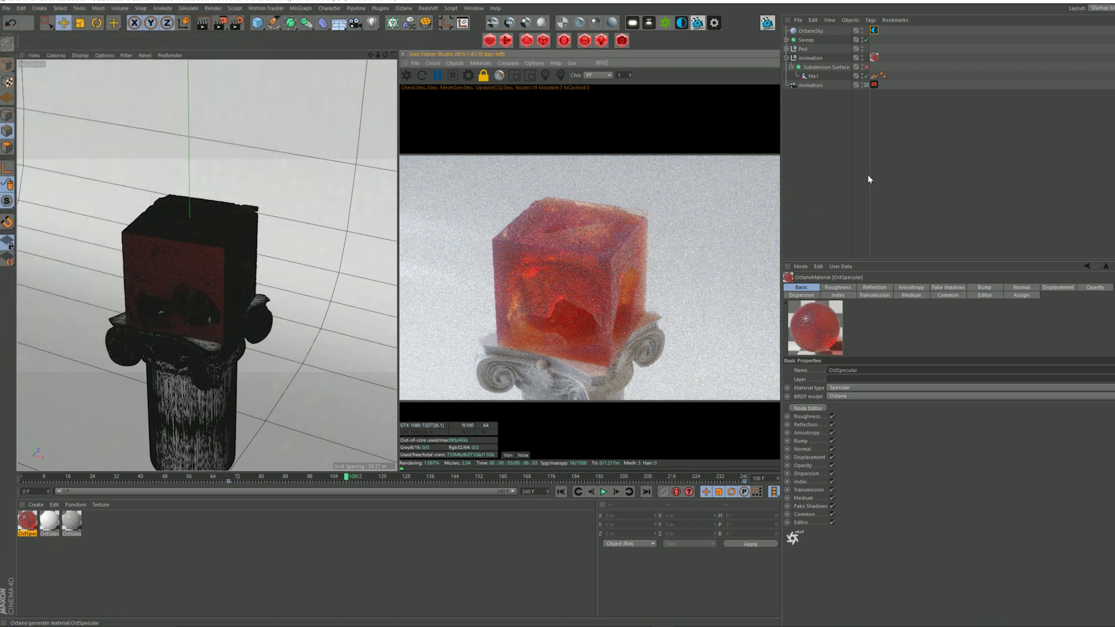